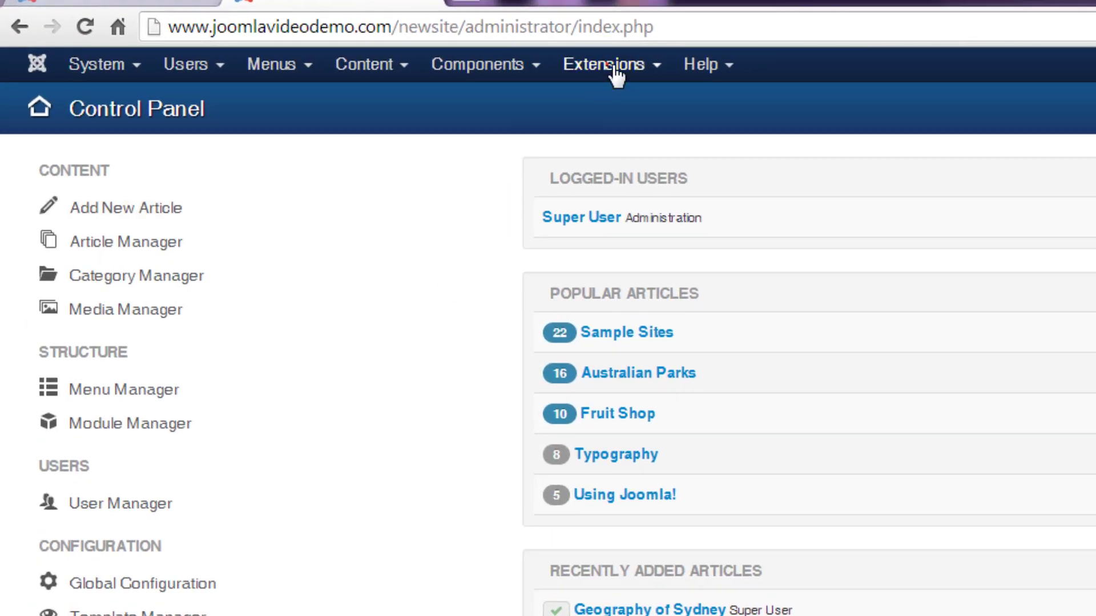
# - Start a new site module from Extensions > Module Manager to list the module types
pyautogui.click(607, 64)
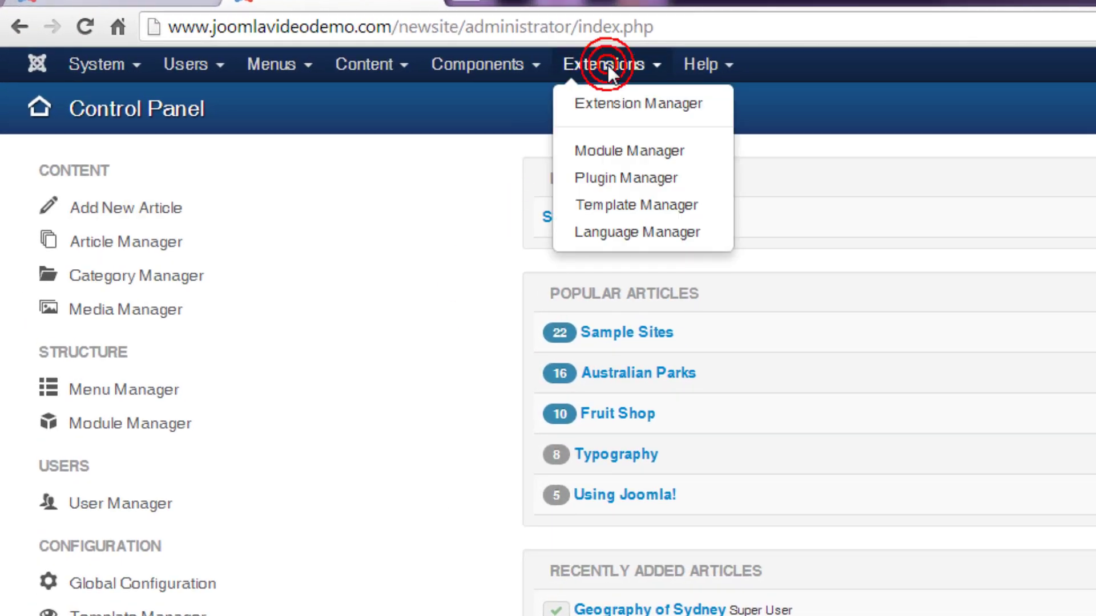
pyautogui.click(613, 151)
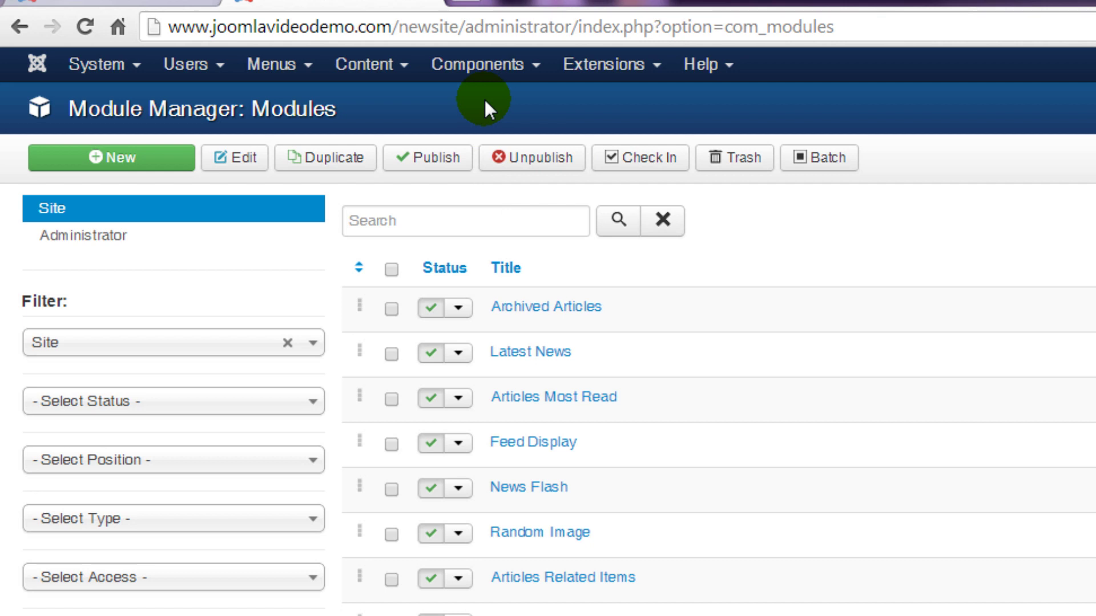
pyautogui.click(166, 166)
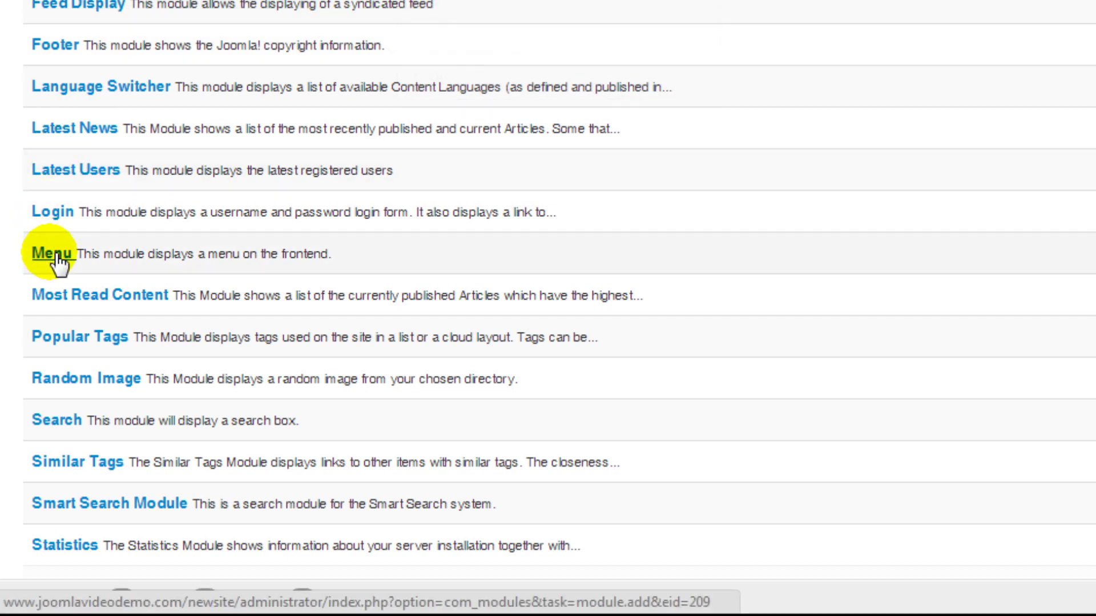
# - Create a Menu module titled 'Articles'
pyautogui.click(52, 254)
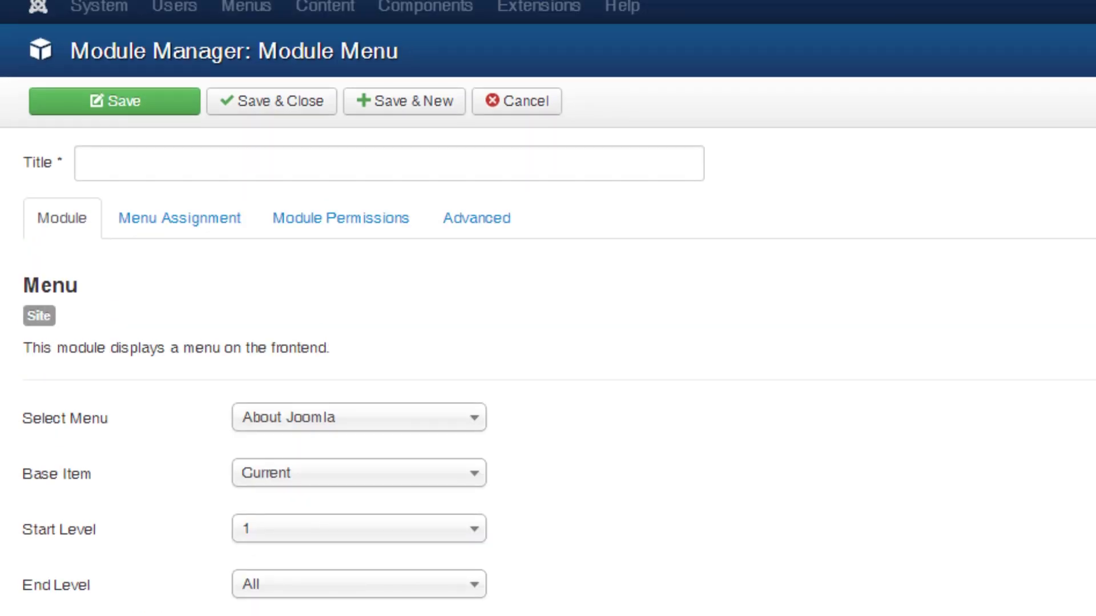
pyautogui.click(114, 176)
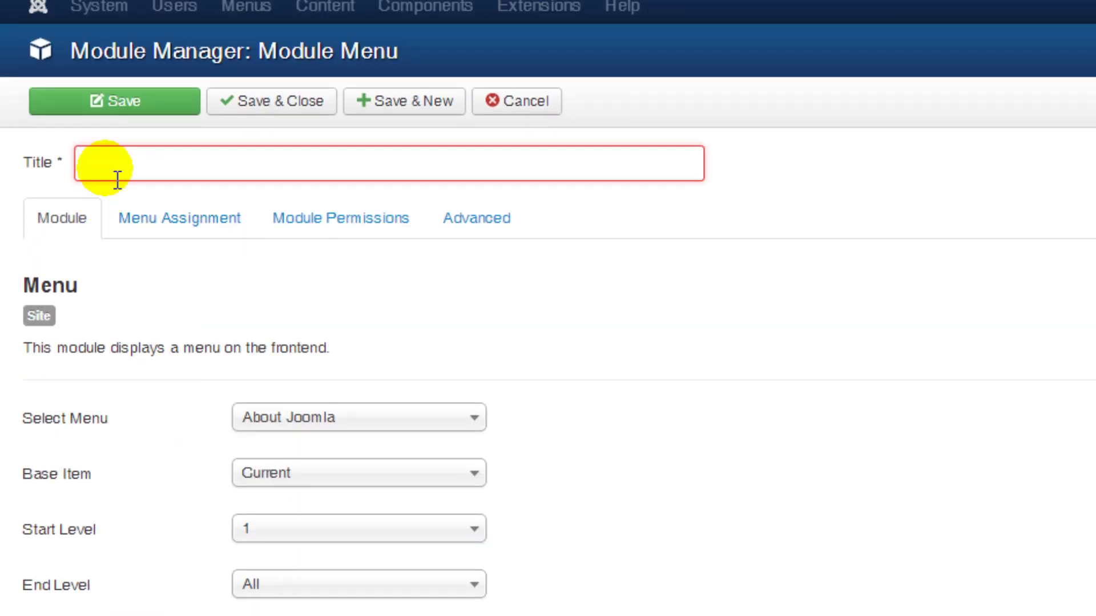
pyautogui.write('Articles')
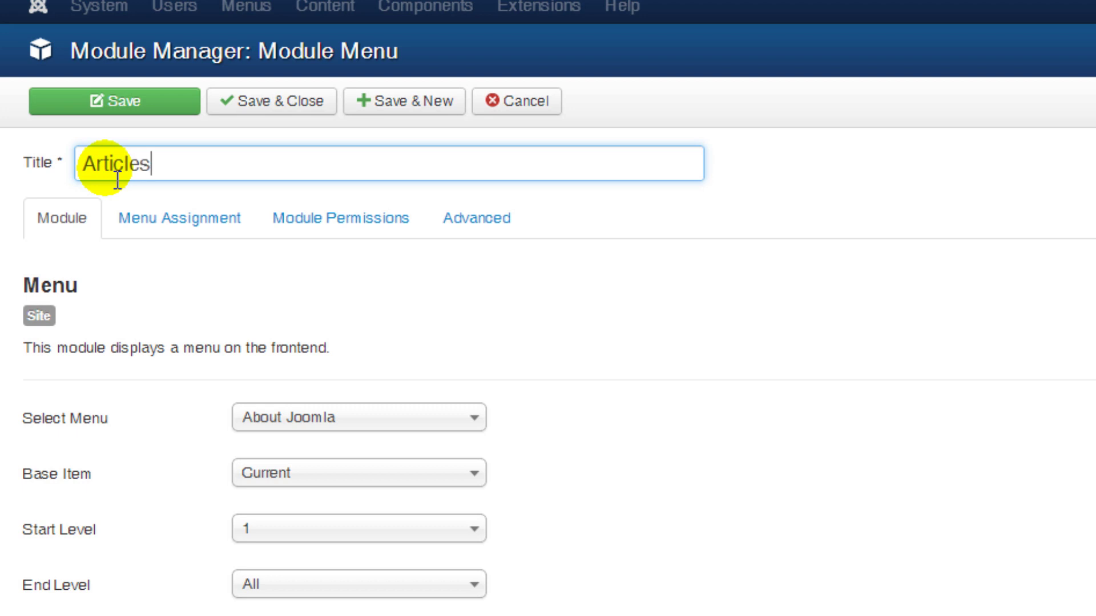
pyautogui.click(783, 173)
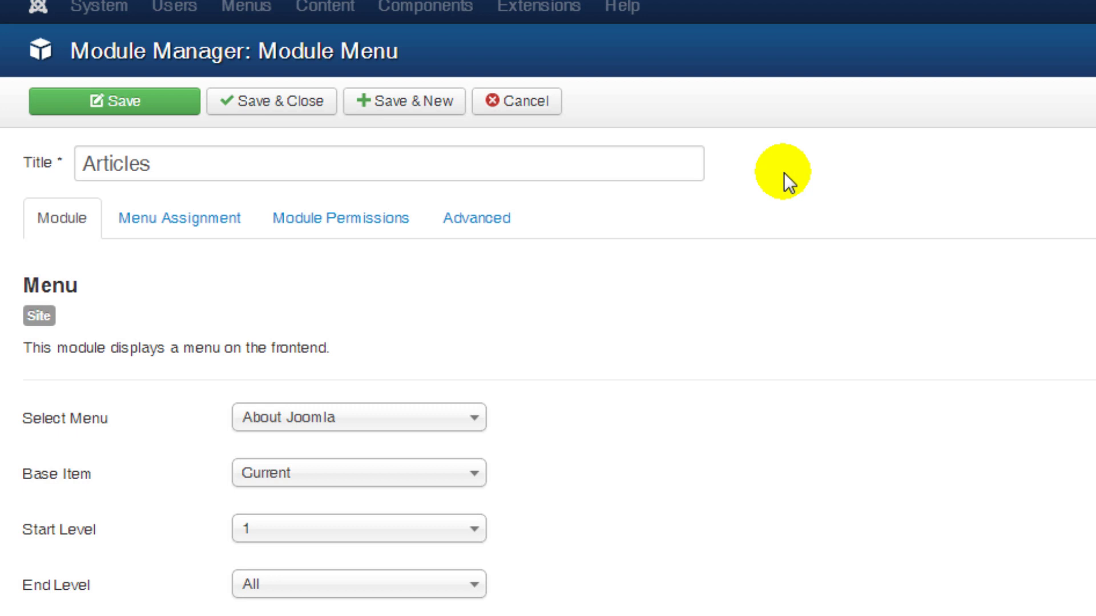
# - Make the module display the Our Articles menu in position Right [position-7]
pyautogui.click(479, 419)
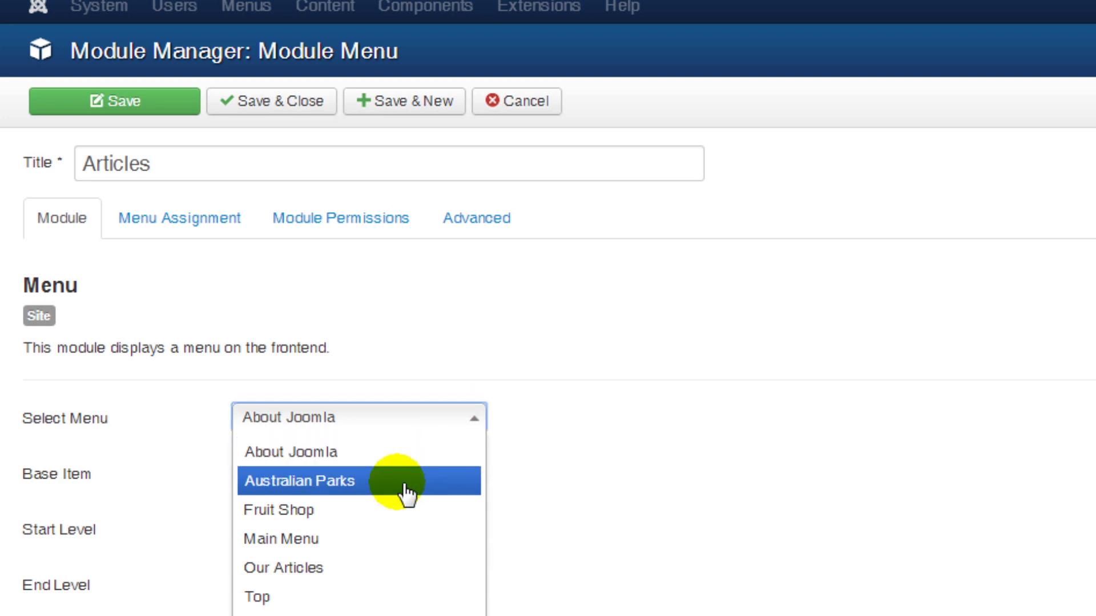
pyautogui.click(317, 568)
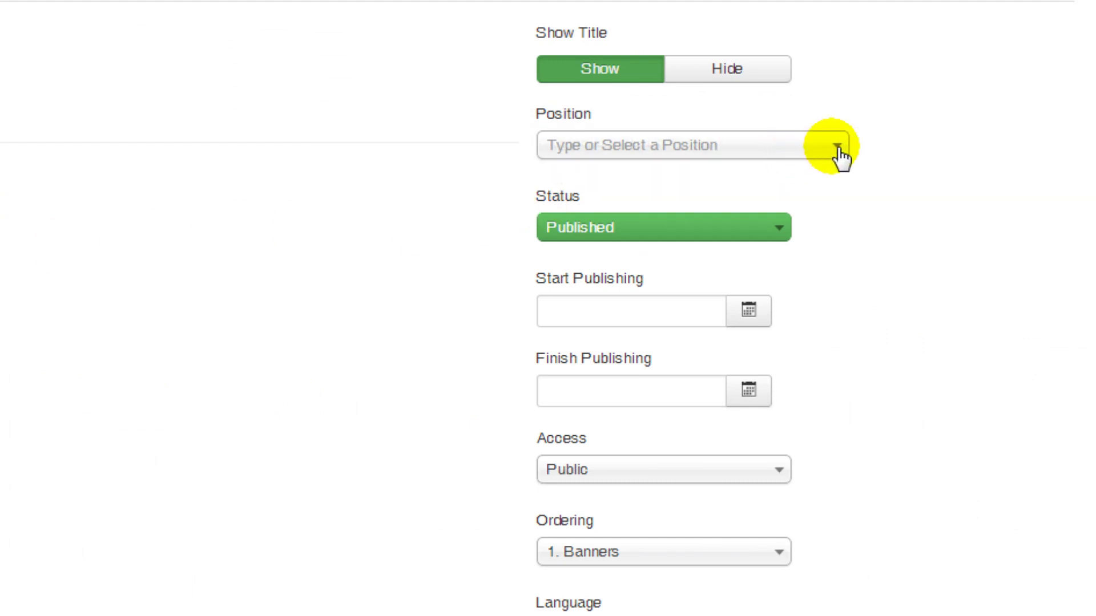
pyautogui.click(837, 147)
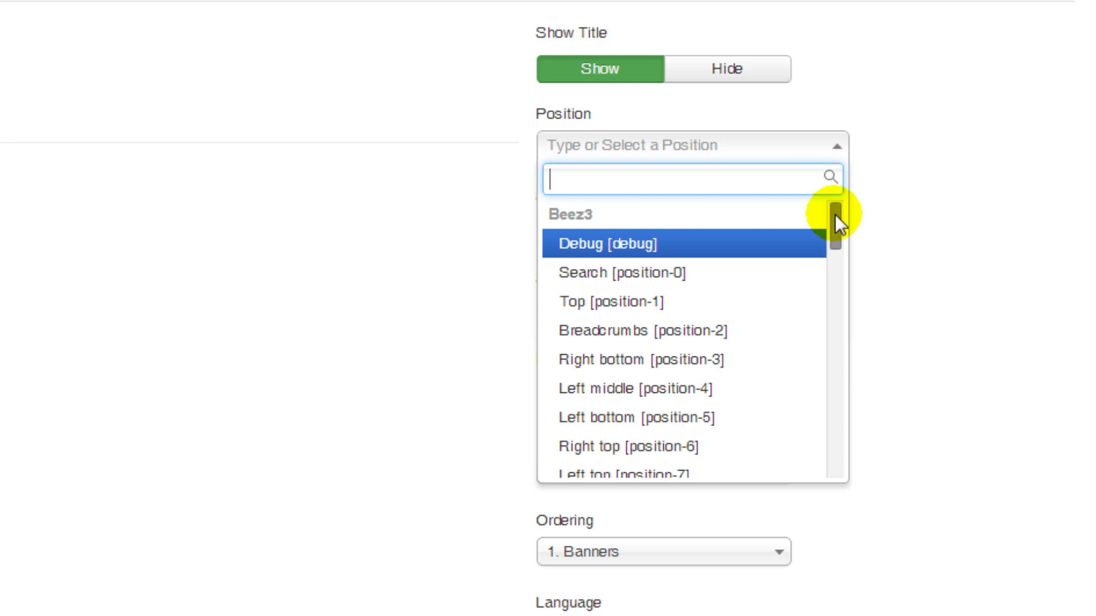
pyautogui.moveTo(834, 214); pyautogui.dragTo(829, 333)
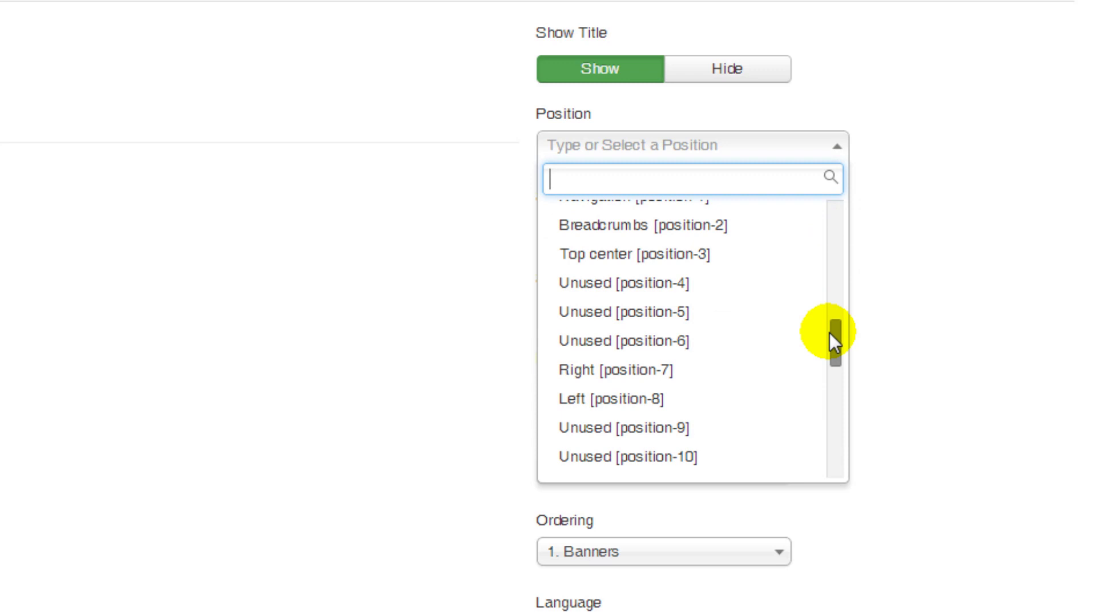
pyautogui.click(656, 370)
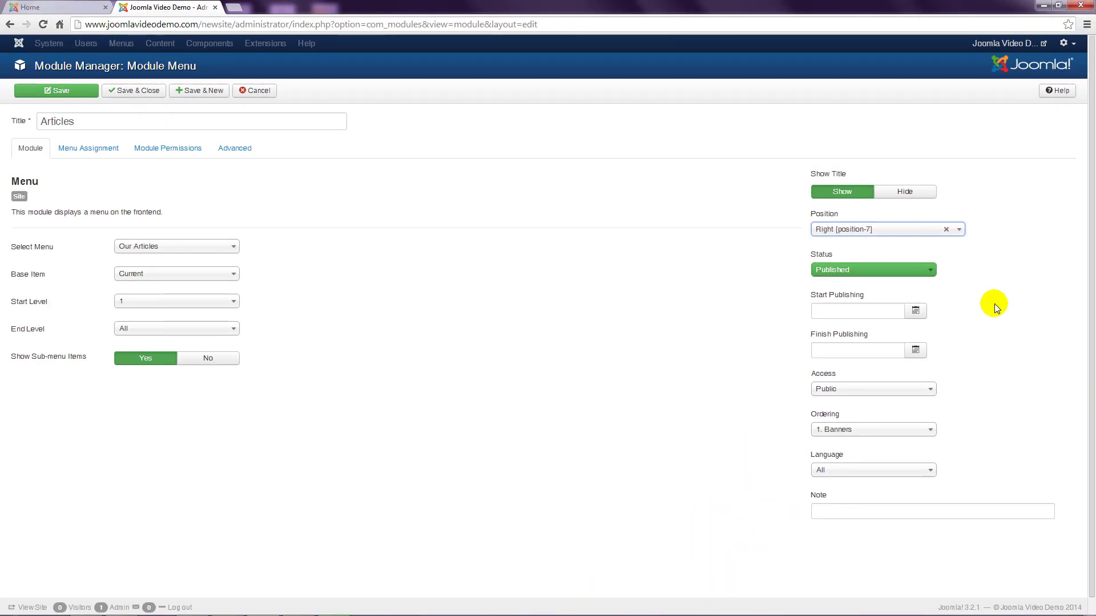
# - Save and close the Articles module, then view the site's front-end Home page
pyautogui.click(151, 95)
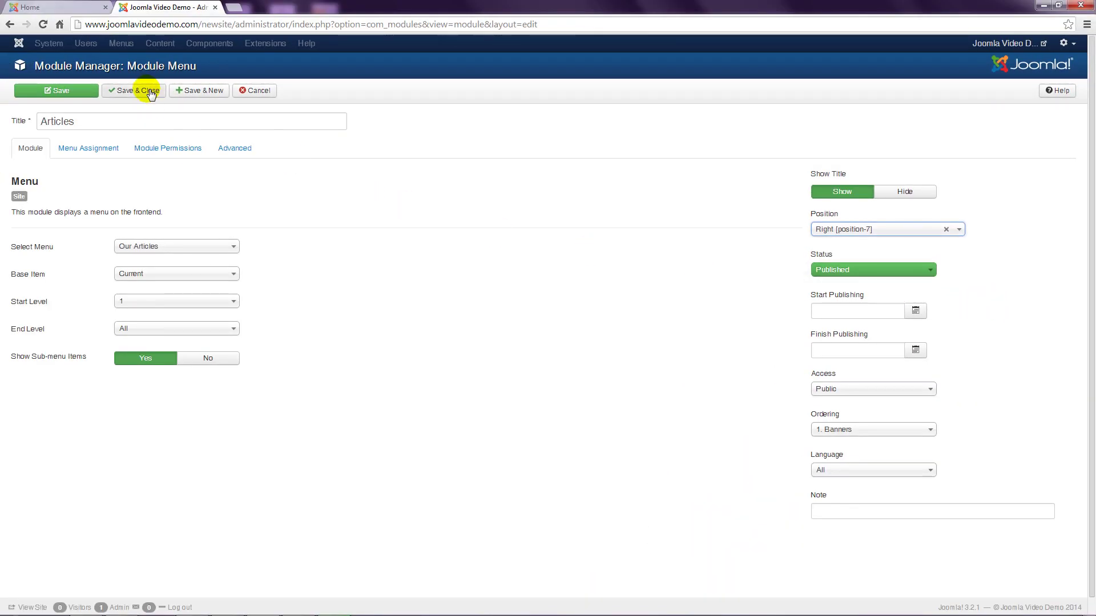
pyautogui.click(150, 95)
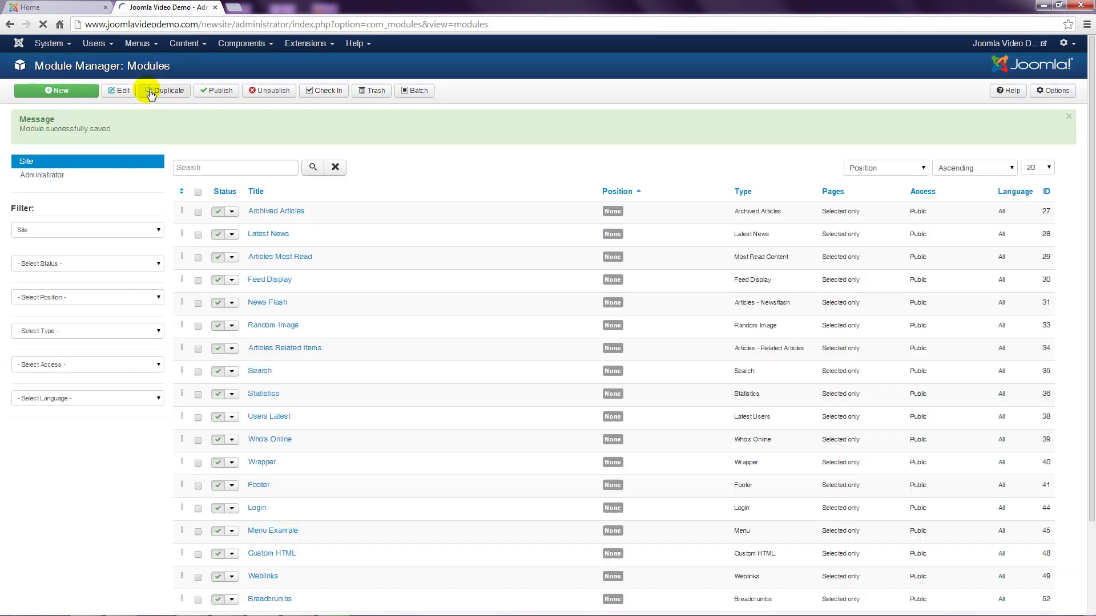
pyautogui.click(66, 6)
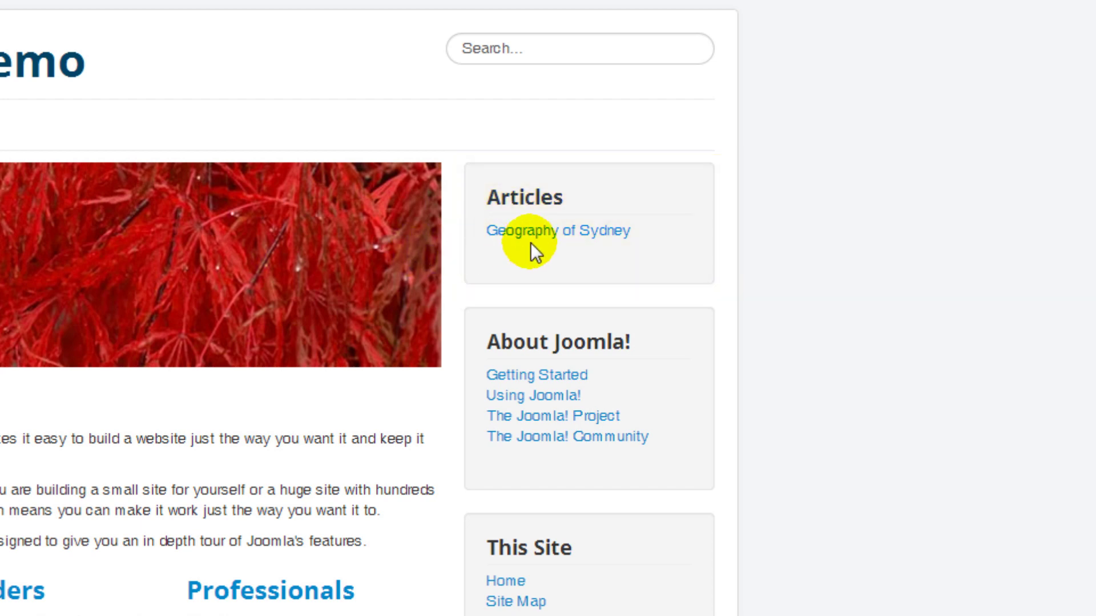
# - Open the Geography of Sydney article, then view the modulemap3.jpg template position map
pyautogui.click(547, 230)
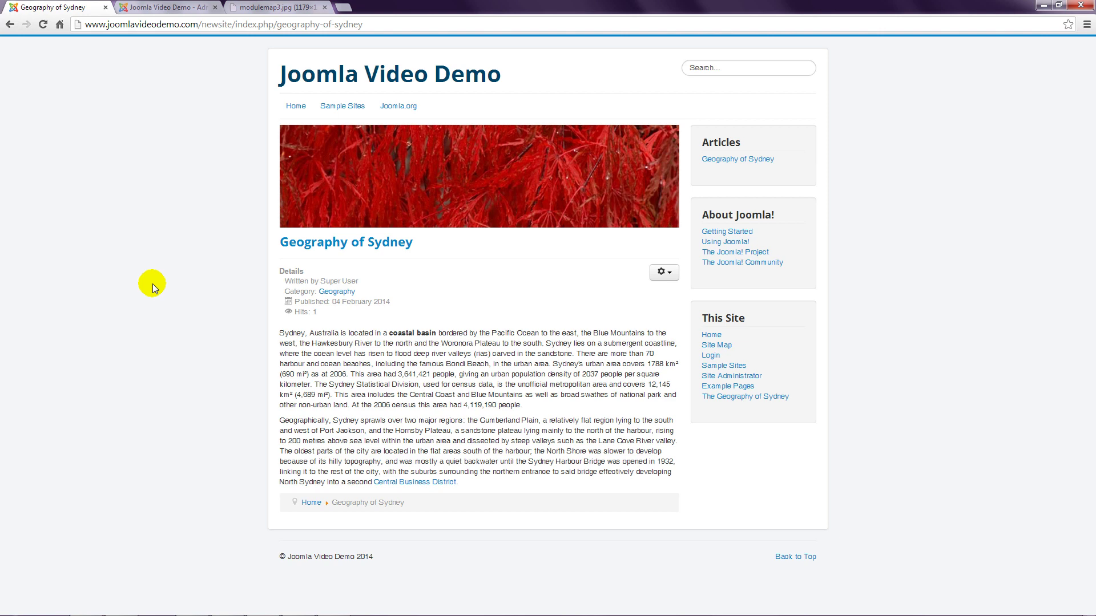
pyautogui.click(284, 8)
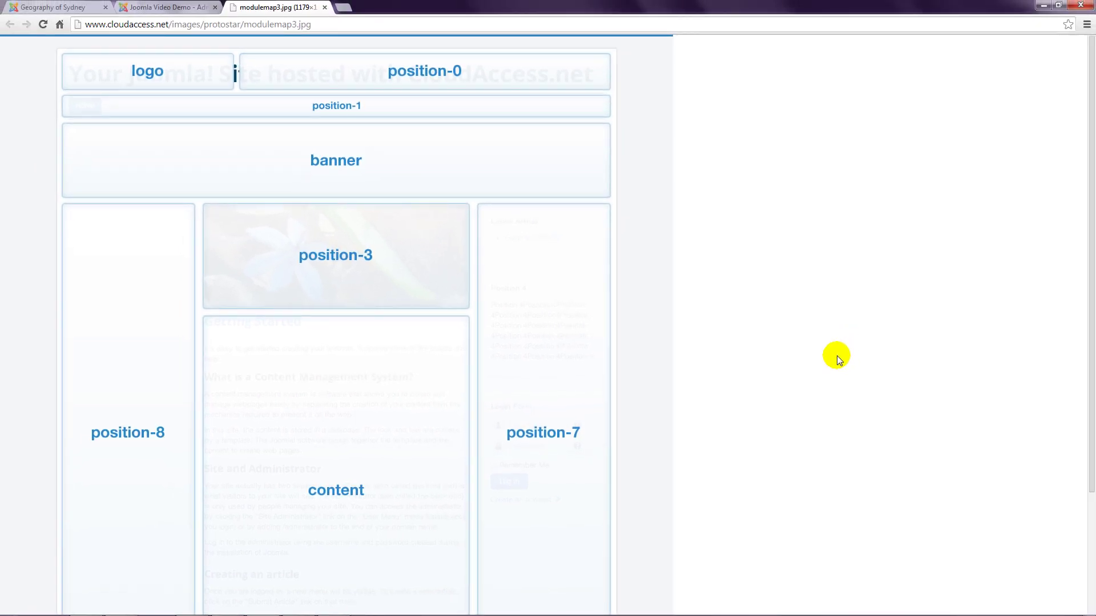
# - Search the module list for 'articles' and open the Articles menu module
pyautogui.click(169, 10)
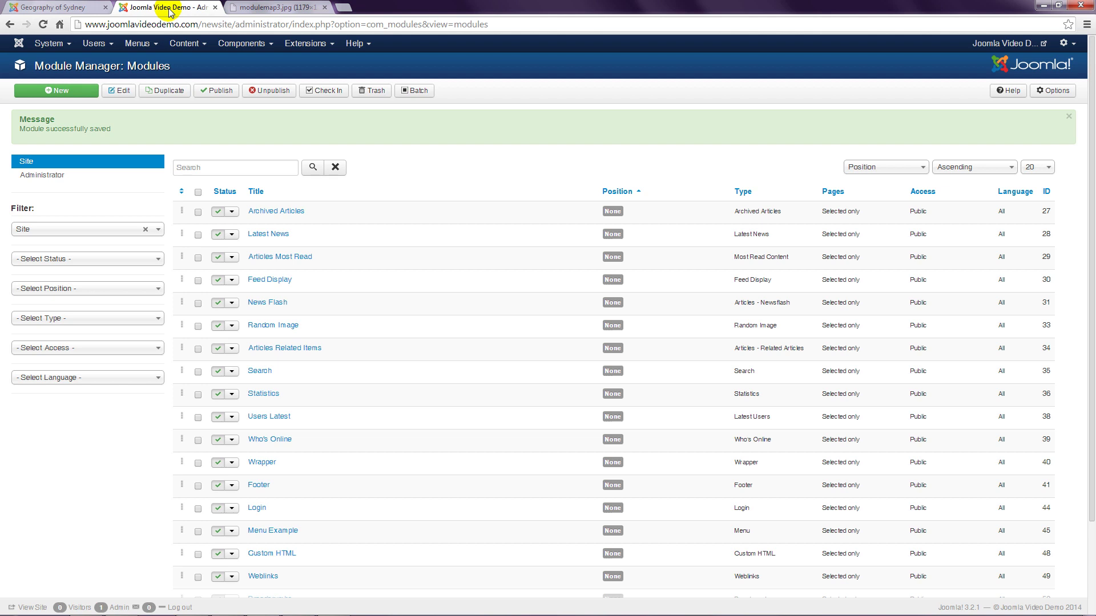
pyautogui.click(198, 169)
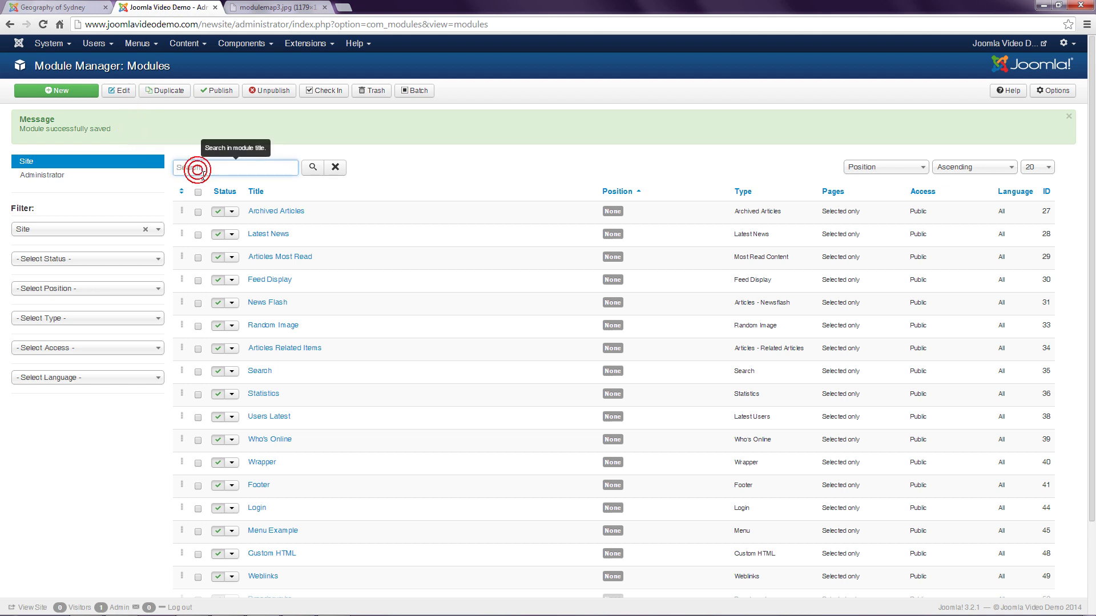
pyautogui.write('articles')
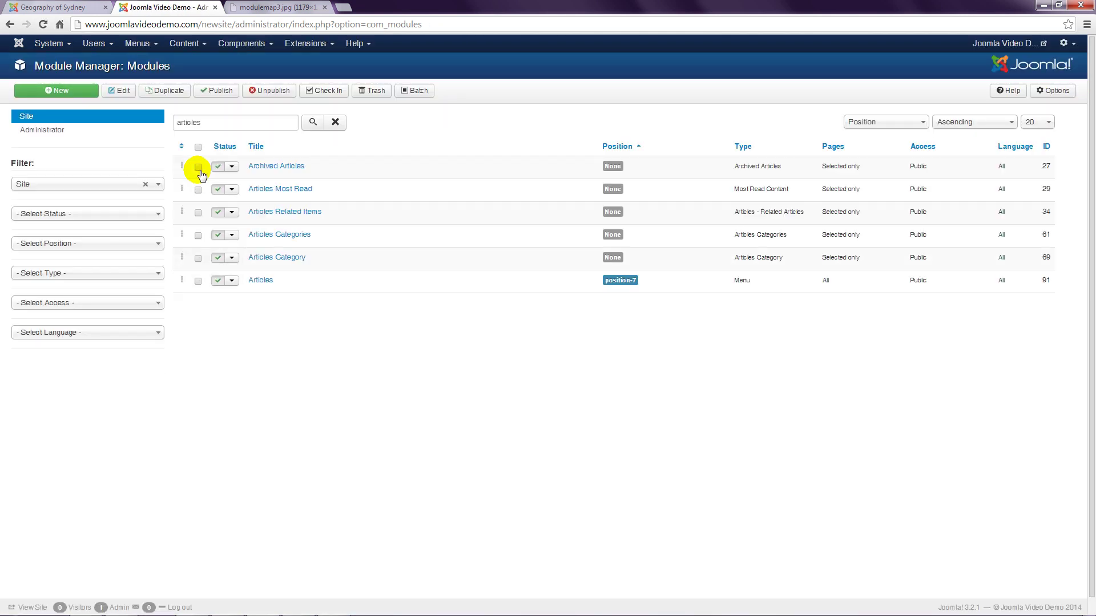
pyautogui.click(261, 281)
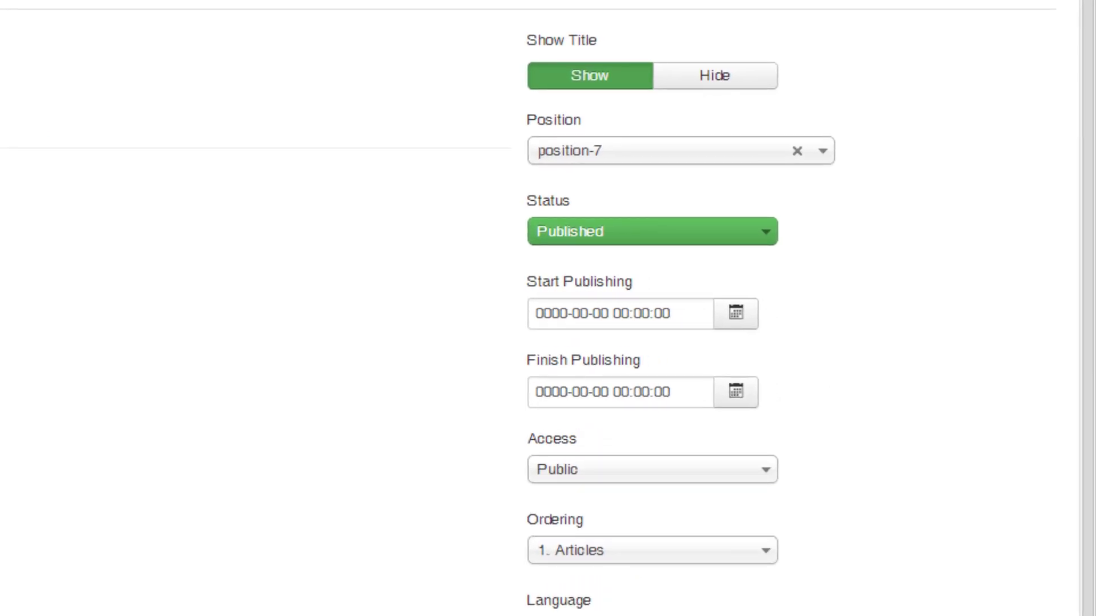
# - Move the Articles module to Left [position-8] and save it
pyautogui.click(751, 156)
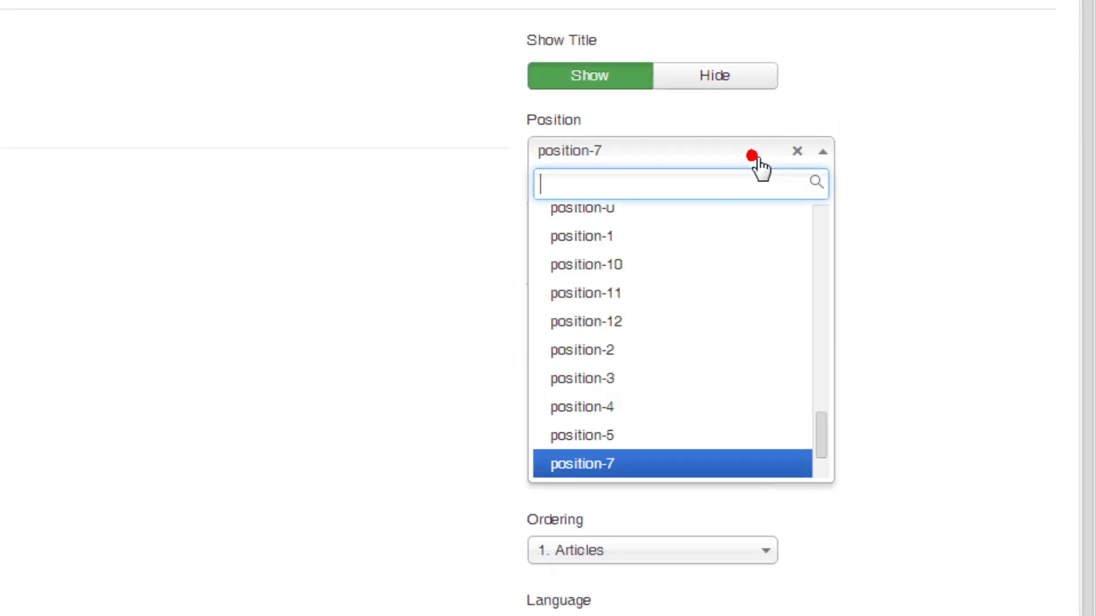
pyautogui.scroll(1, 799, 361)
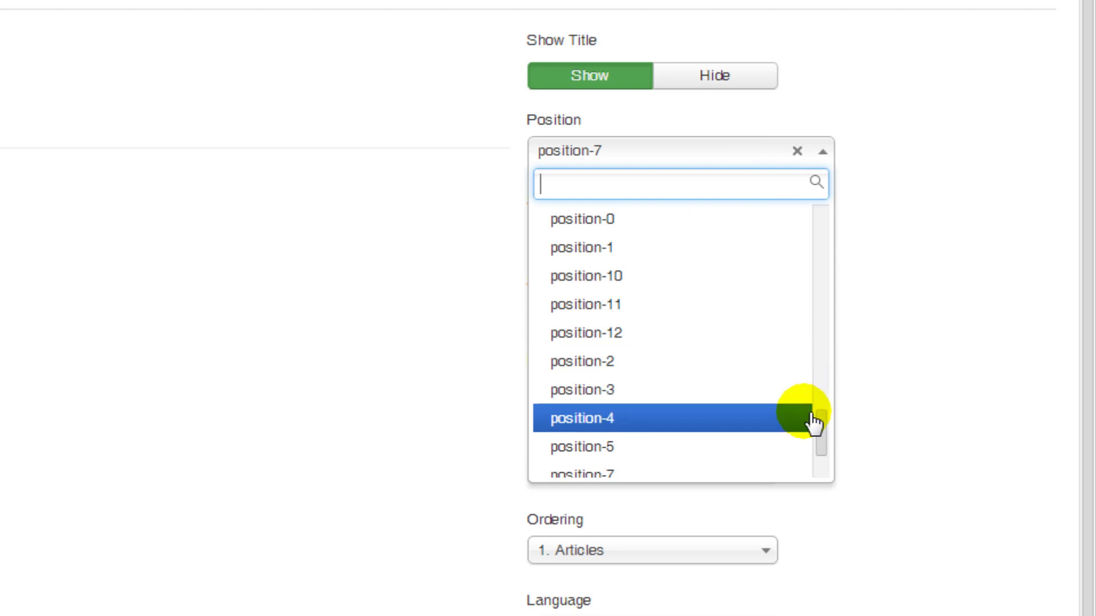
pyautogui.moveTo(820, 429); pyautogui.dragTo(825, 336)
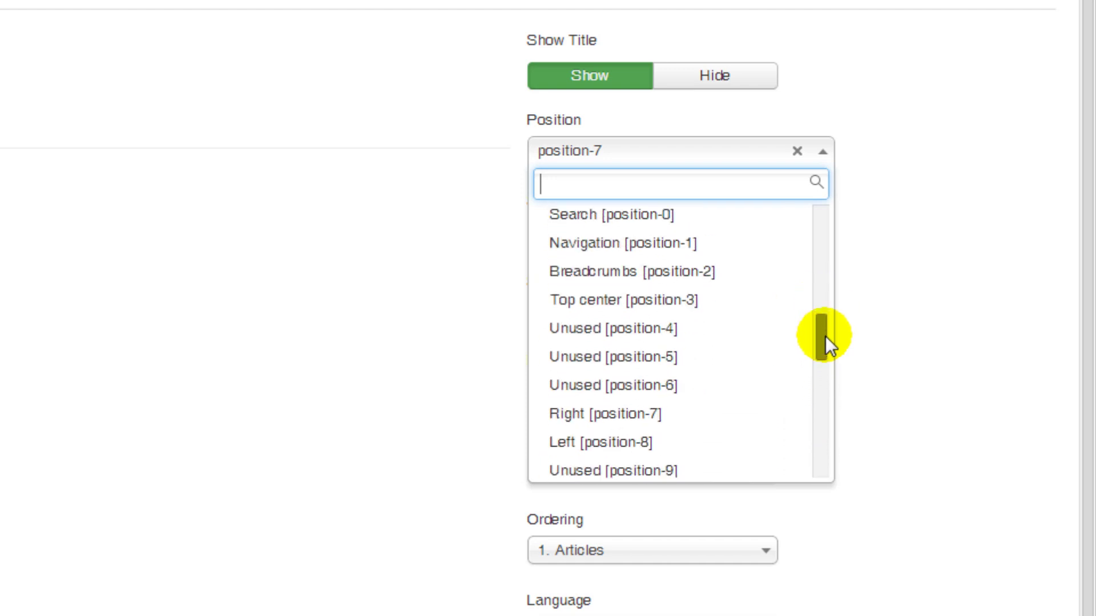
pyautogui.click(621, 443)
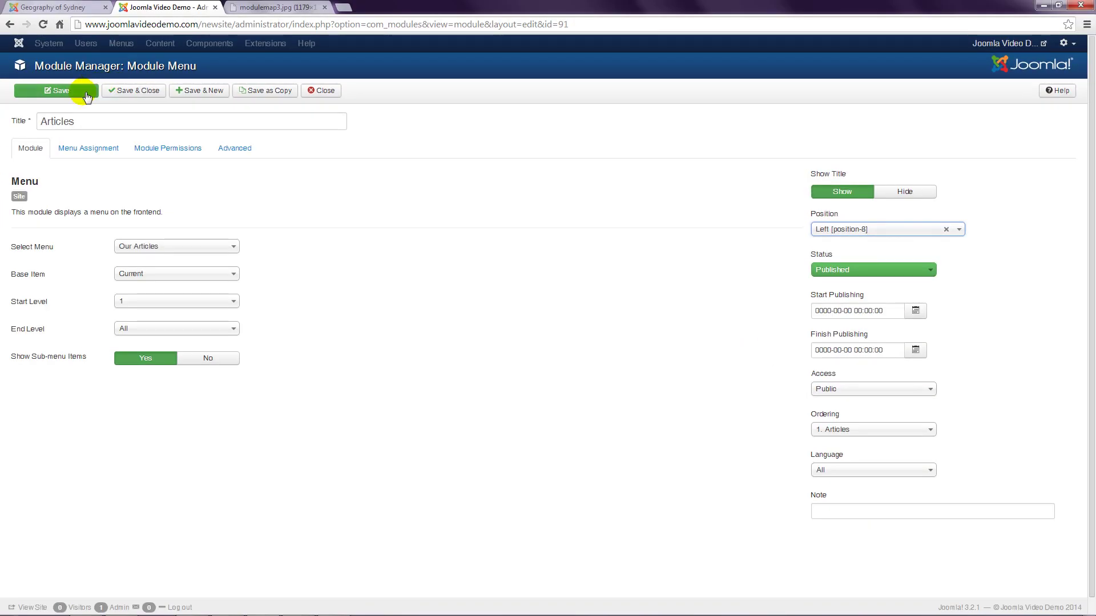
pyautogui.click(85, 94)
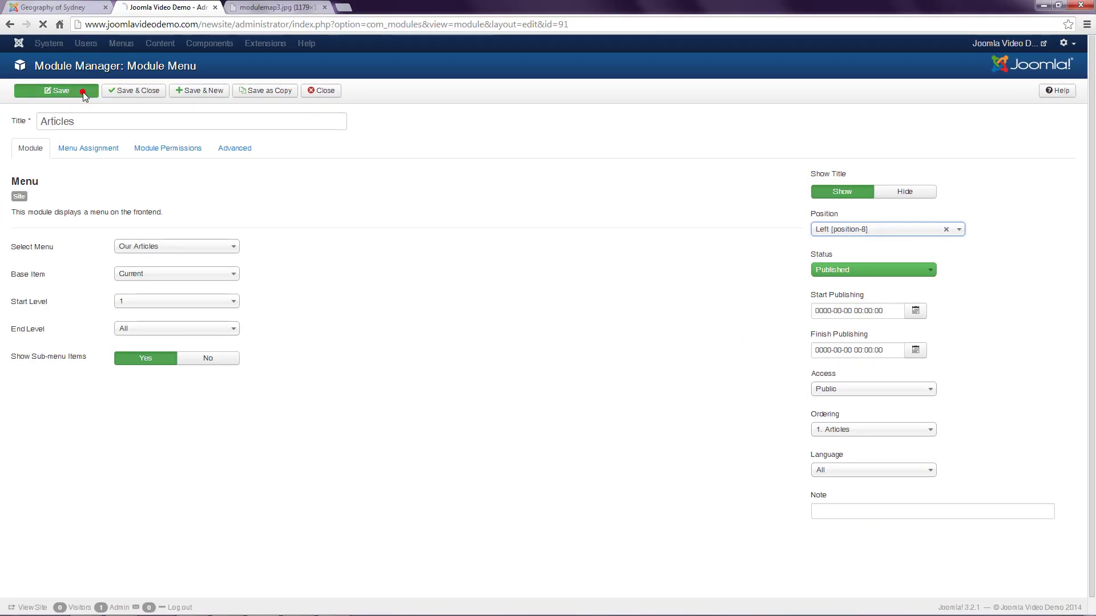
# - Reload the Geography of Sydney page to show the Articles module in the left column
pyautogui.click(77, 9)
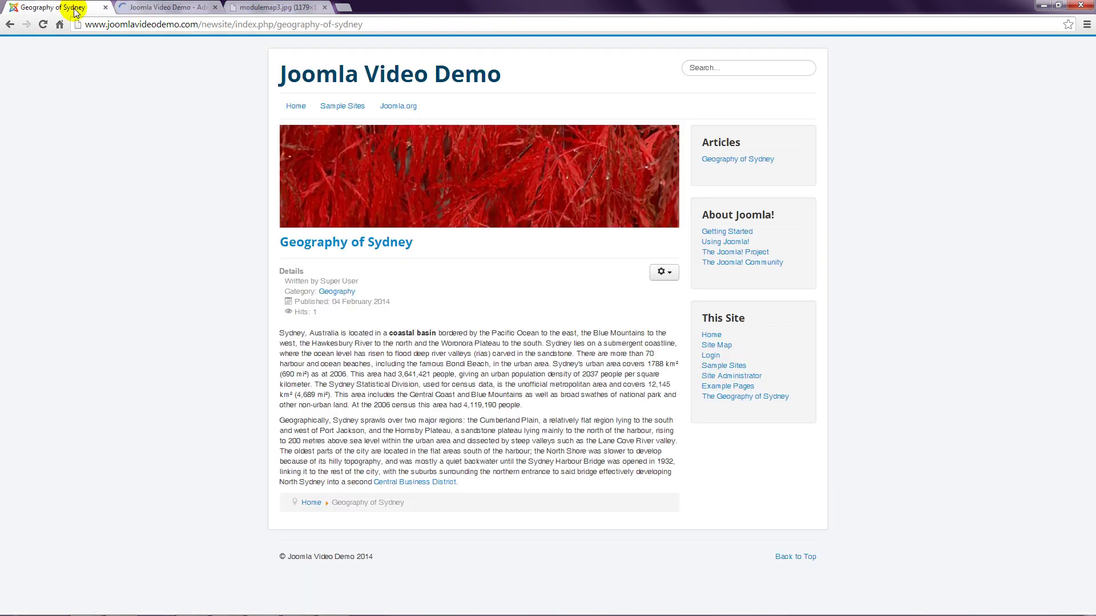
pyautogui.click(43, 25)
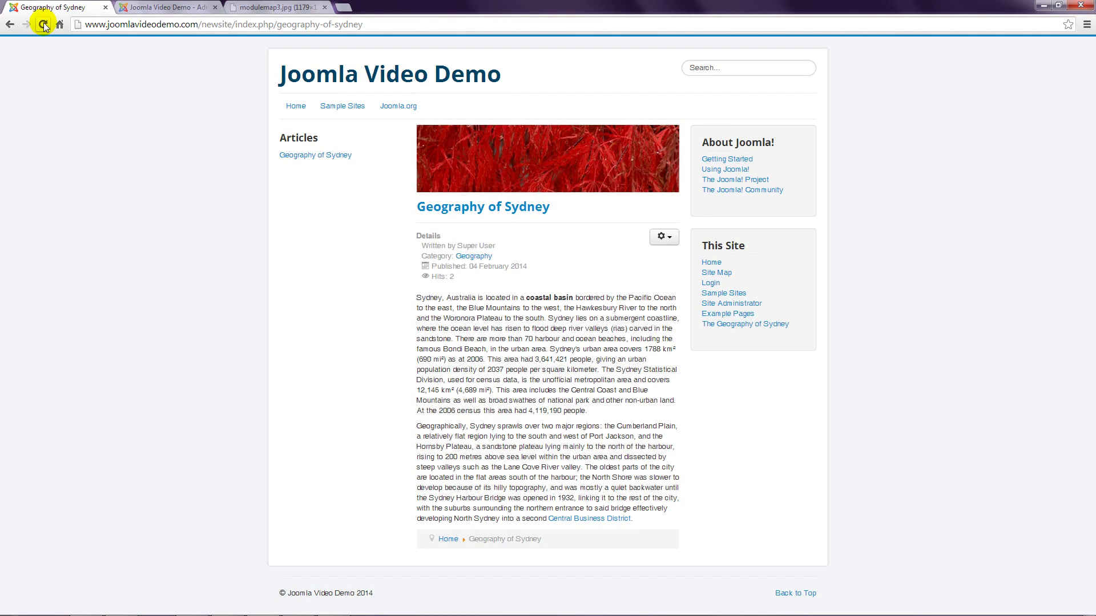
pyautogui.click(43, 26)
# - Create a new Custom HTML module titled 'Contact Us'
pyautogui.click(137, 7)
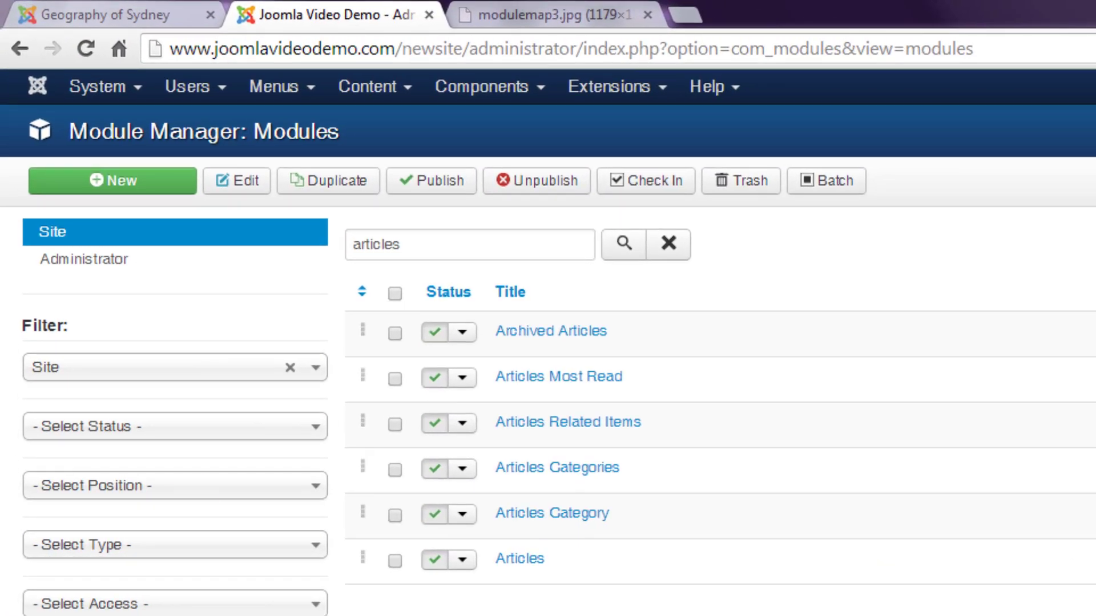
pyautogui.click(126, 183)
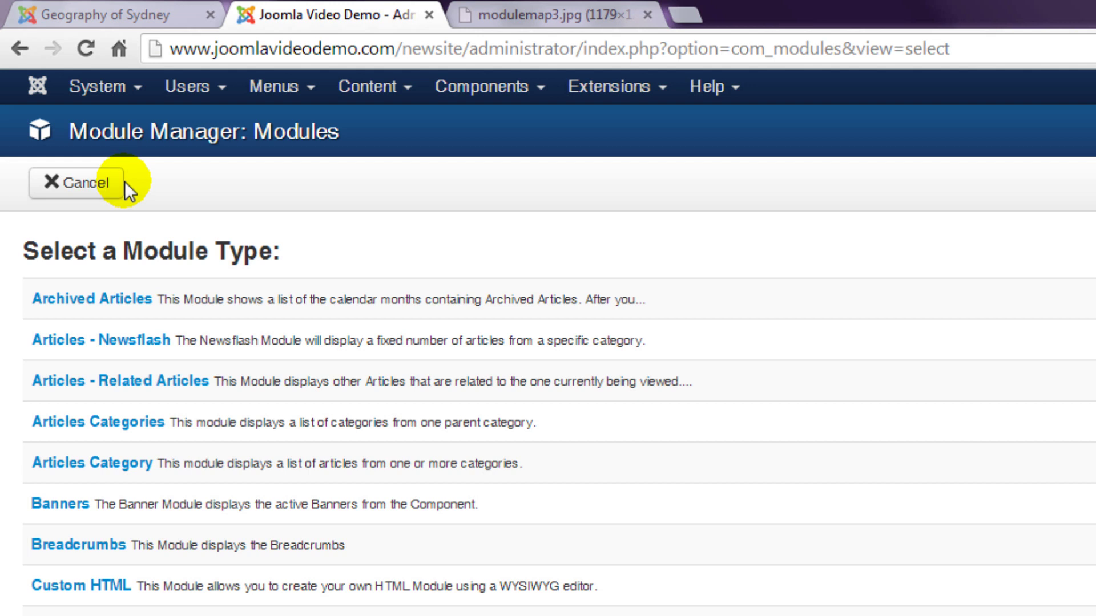
pyautogui.click(77, 592)
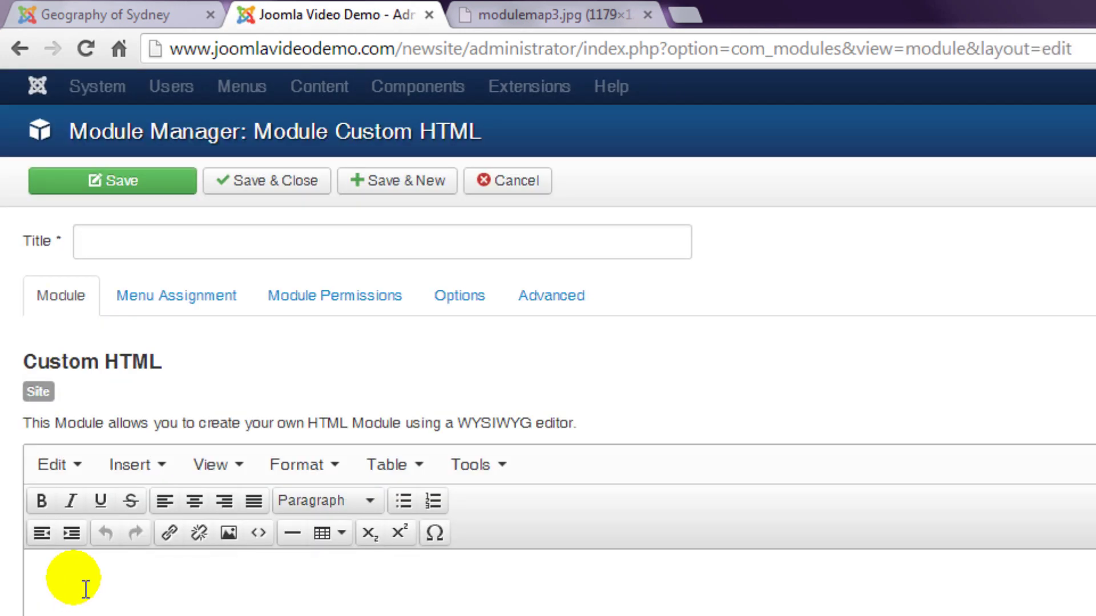
pyautogui.click(136, 243)
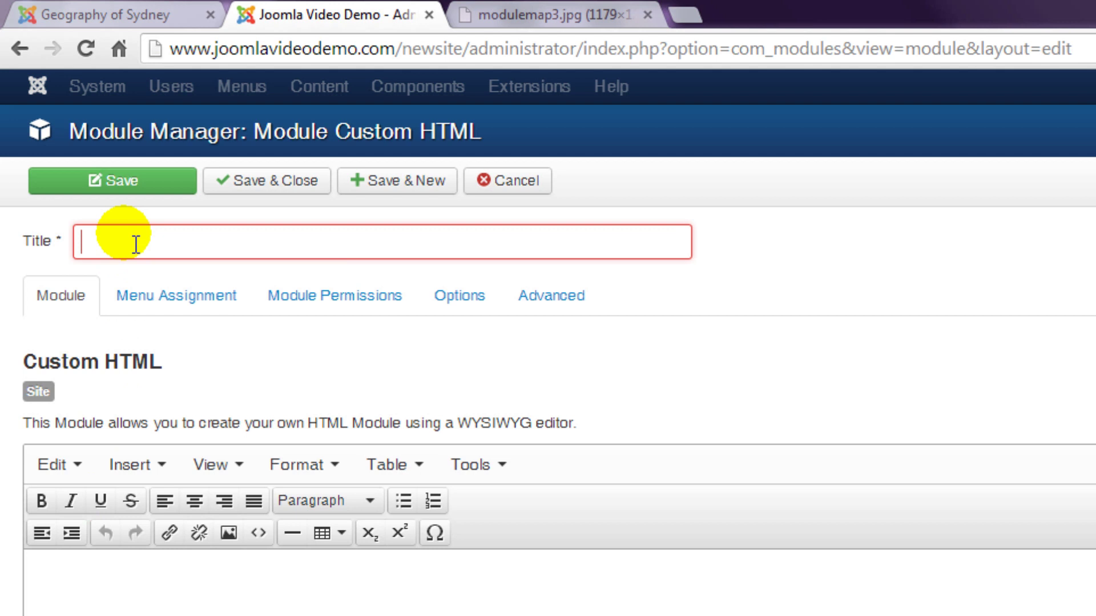
pyautogui.write('Contact')
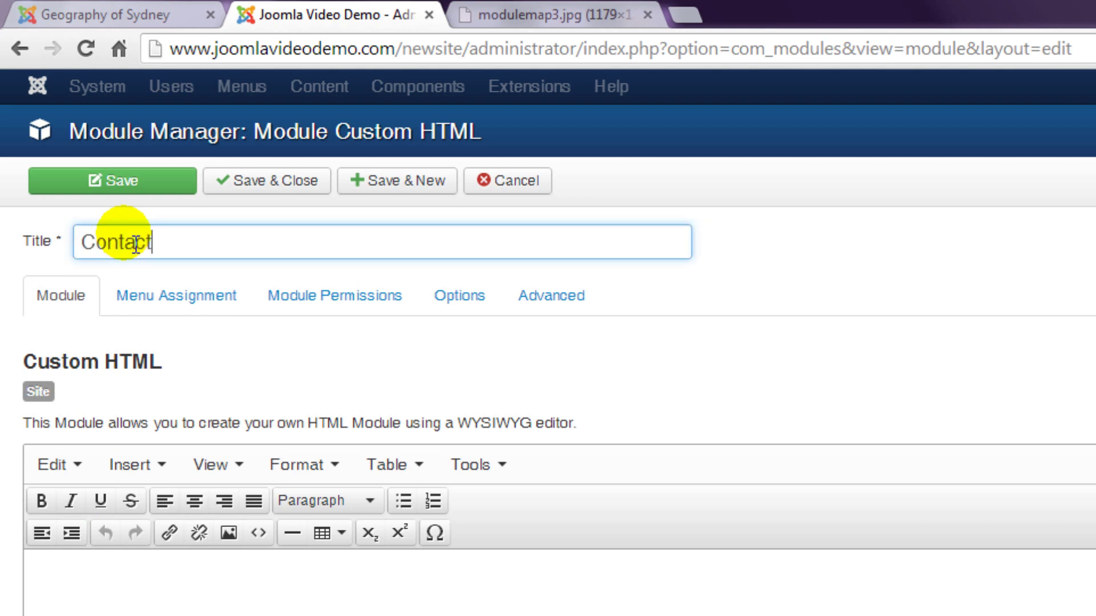
pyautogui.write(' Us')
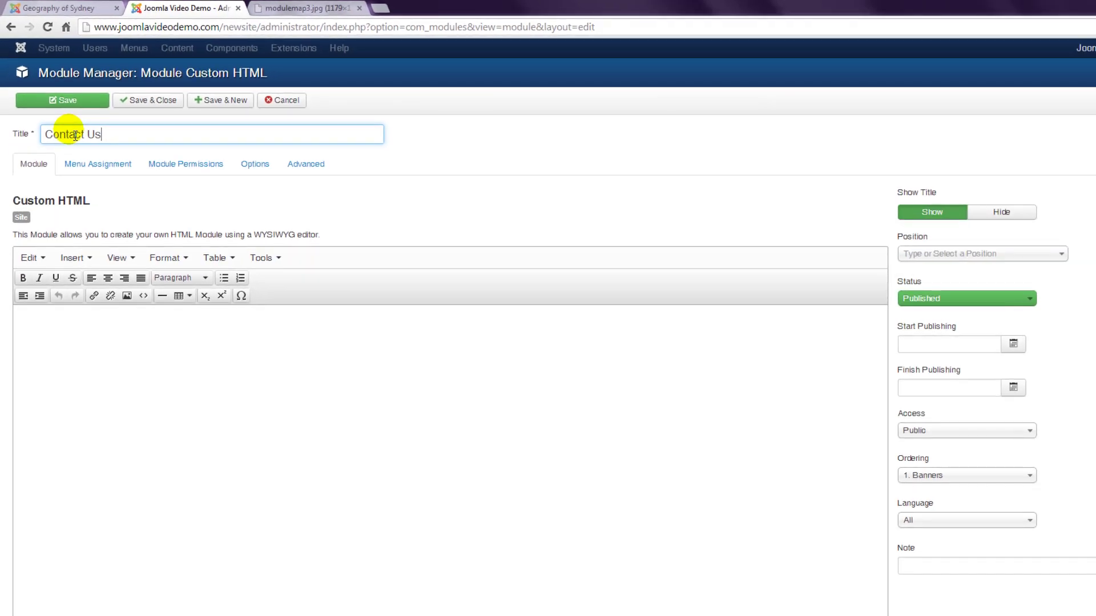
# - Place it in Right [position-7], paste the contact details as content, and save
pyautogui.click(1020, 254)
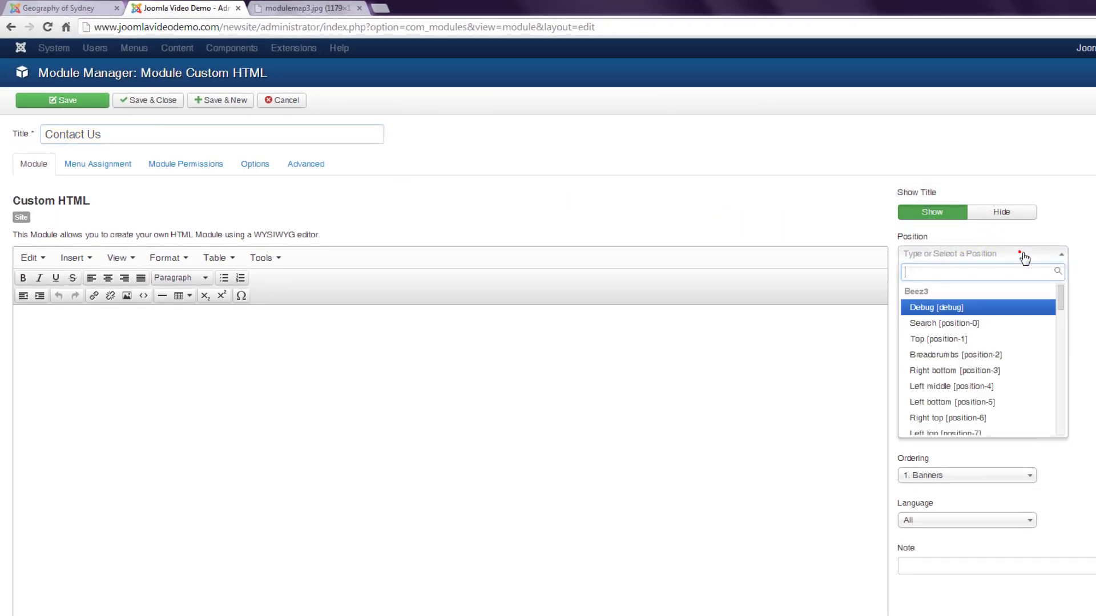
pyautogui.moveTo(1059, 294); pyautogui.dragTo(1060, 362)
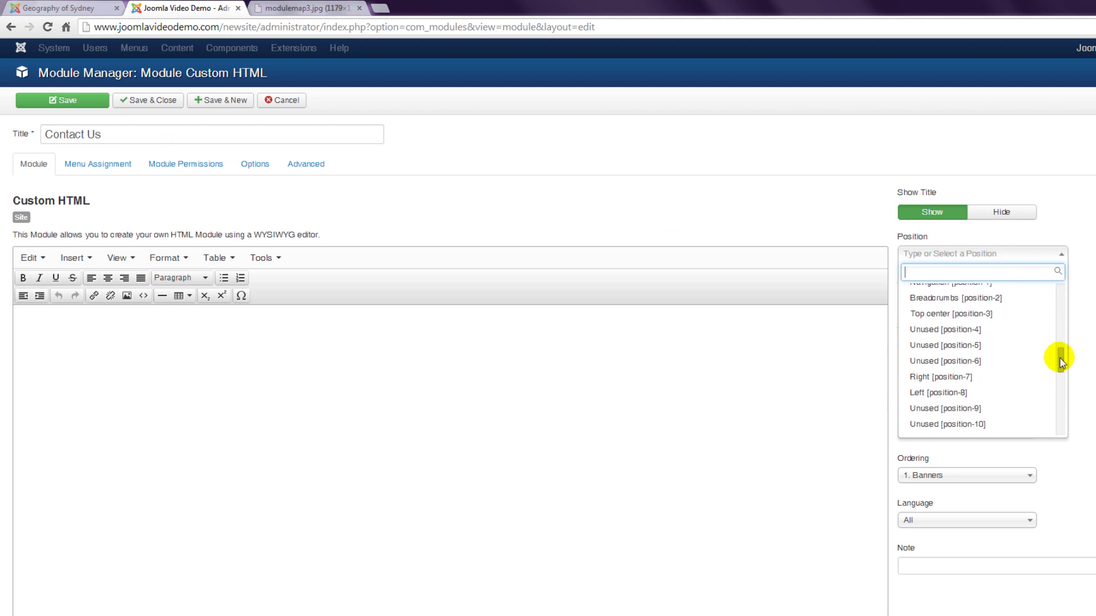
pyautogui.click(978, 377)
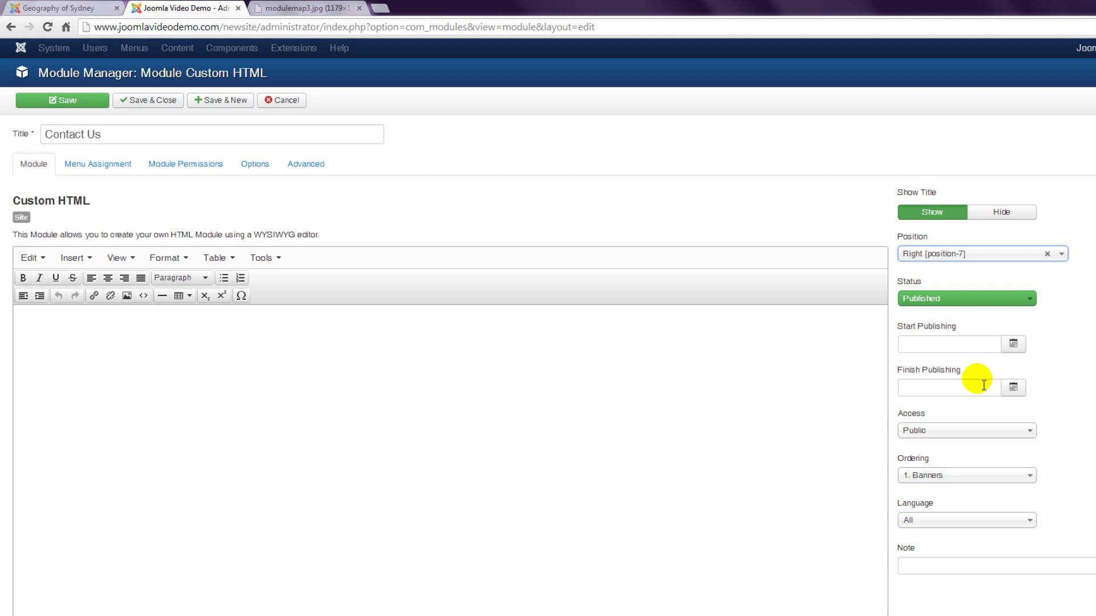
pyautogui.click(196, 424)
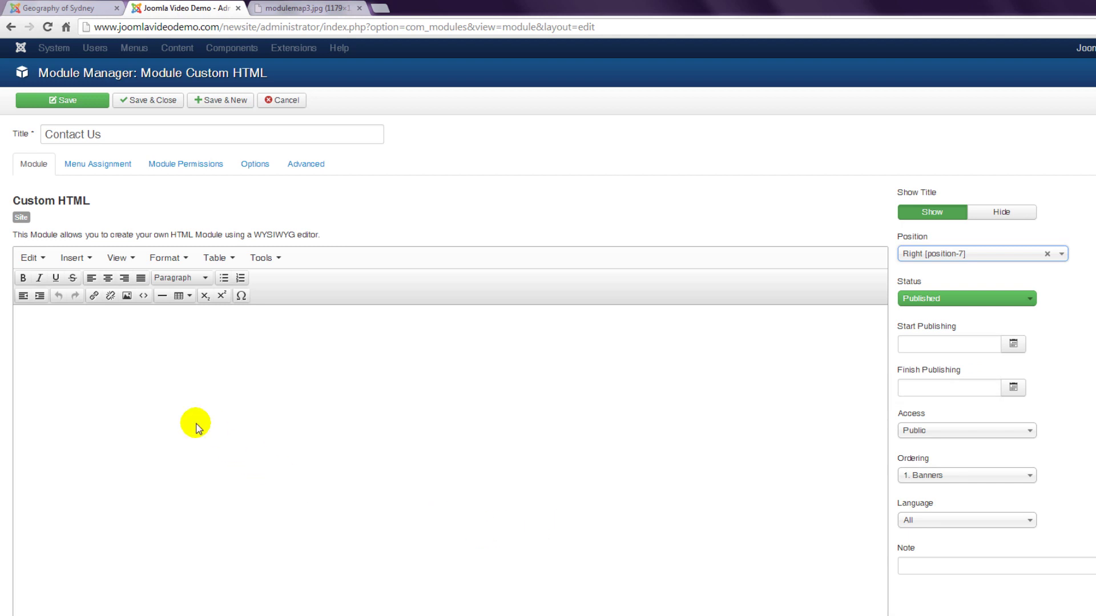
pyautogui.write('Phone: 9999-9999 Address: 123 Sydney Road Suburb: Sydney NSW 2000 Country: Australia')
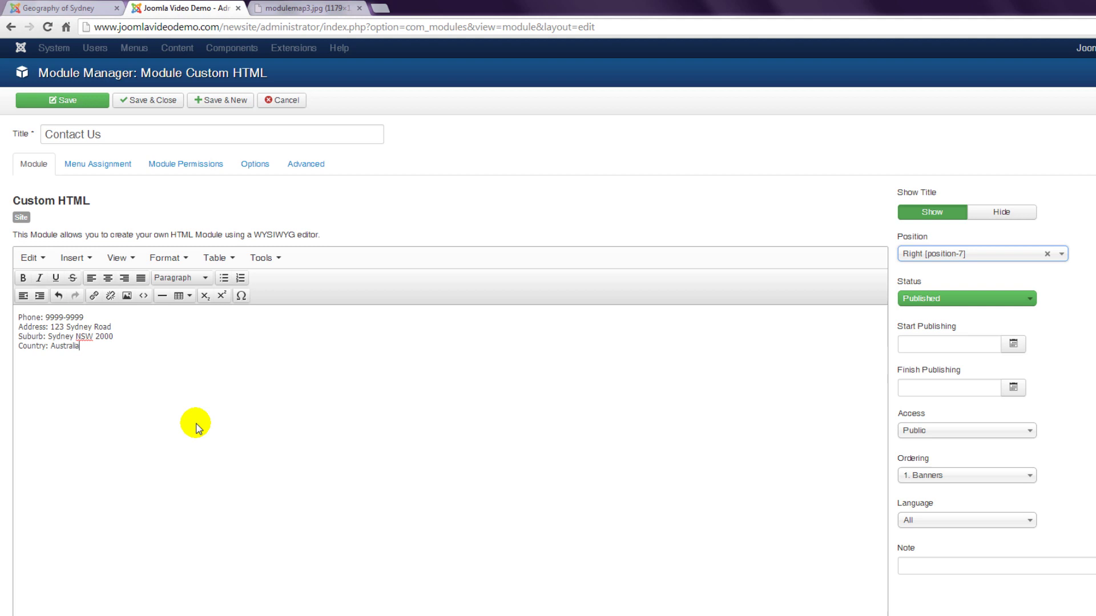
pyautogui.click(94, 107)
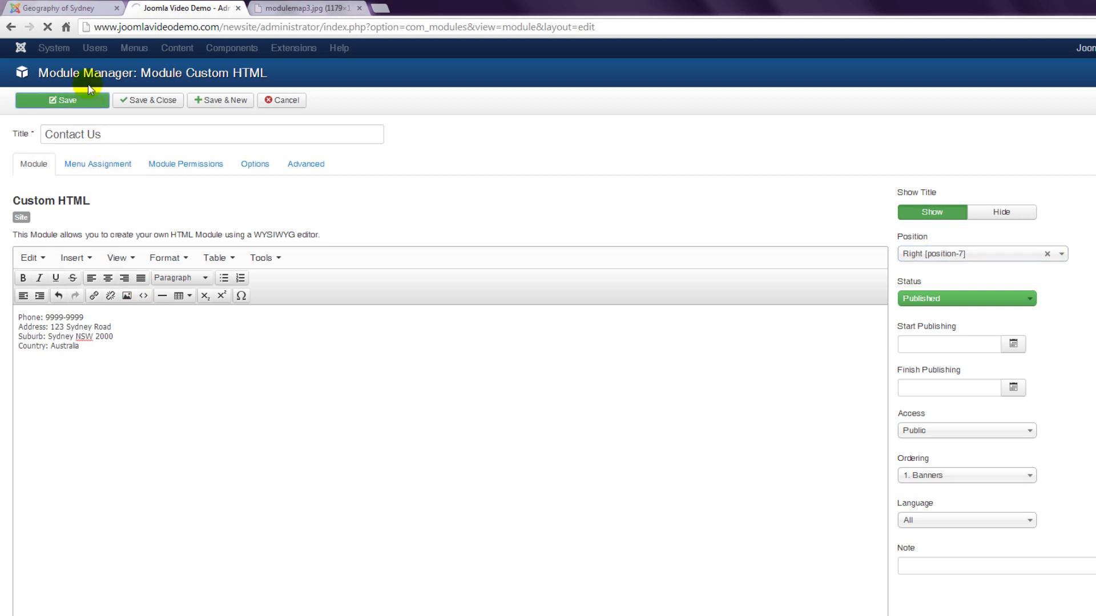
# - Check the Geography of Sydney page for the Contact Us module in the right column
pyautogui.click(68, 8)
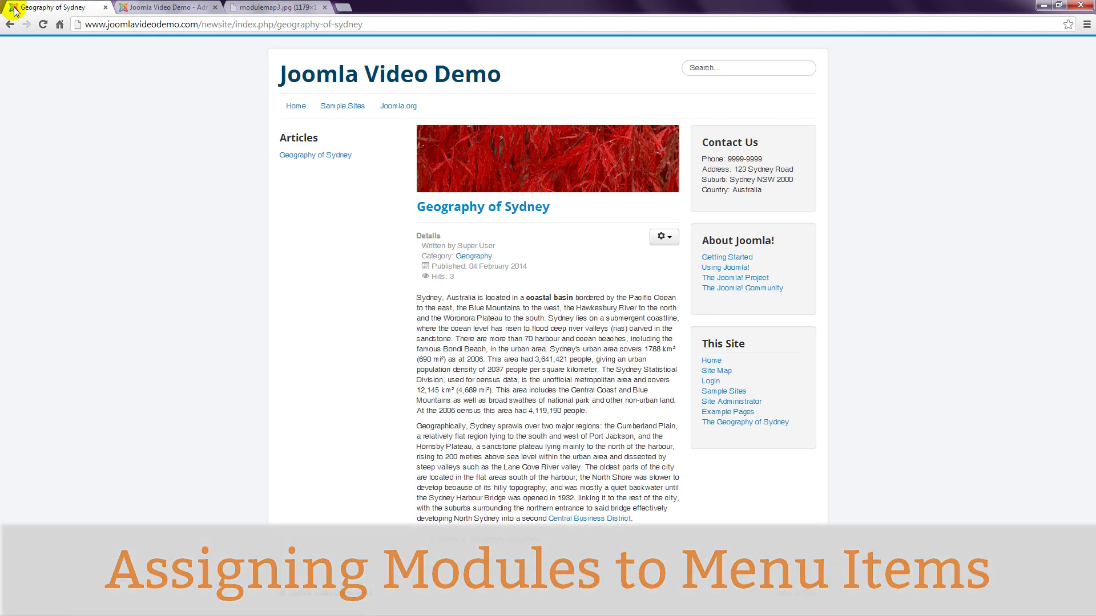
# - Open the Contact Us module's Menu Assignment tab and show the Module Assignment choices
pyautogui.click(138, 8)
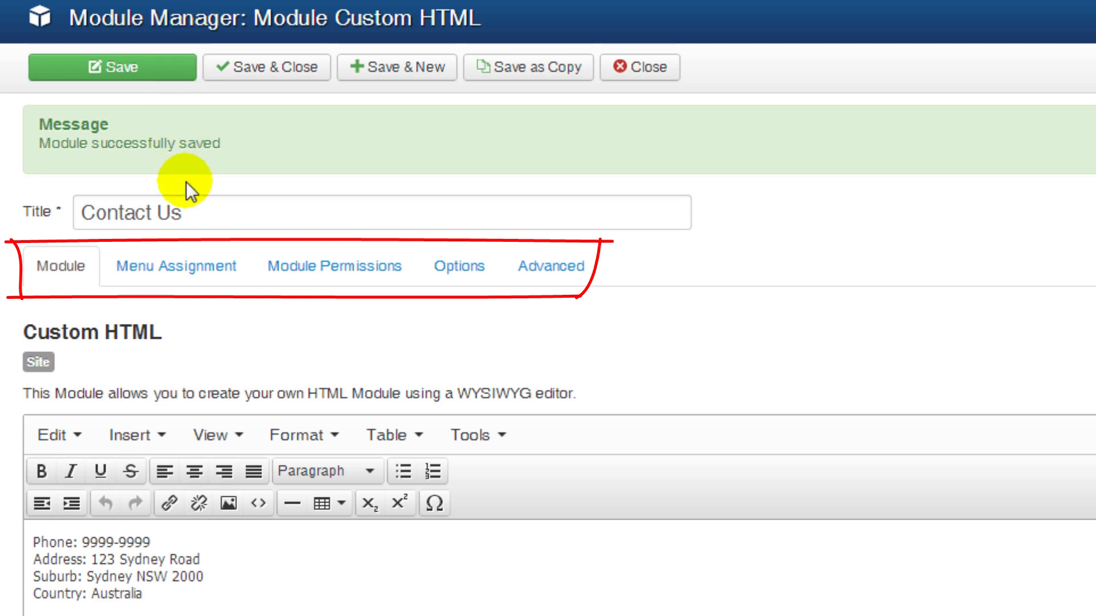
pyautogui.click(179, 267)
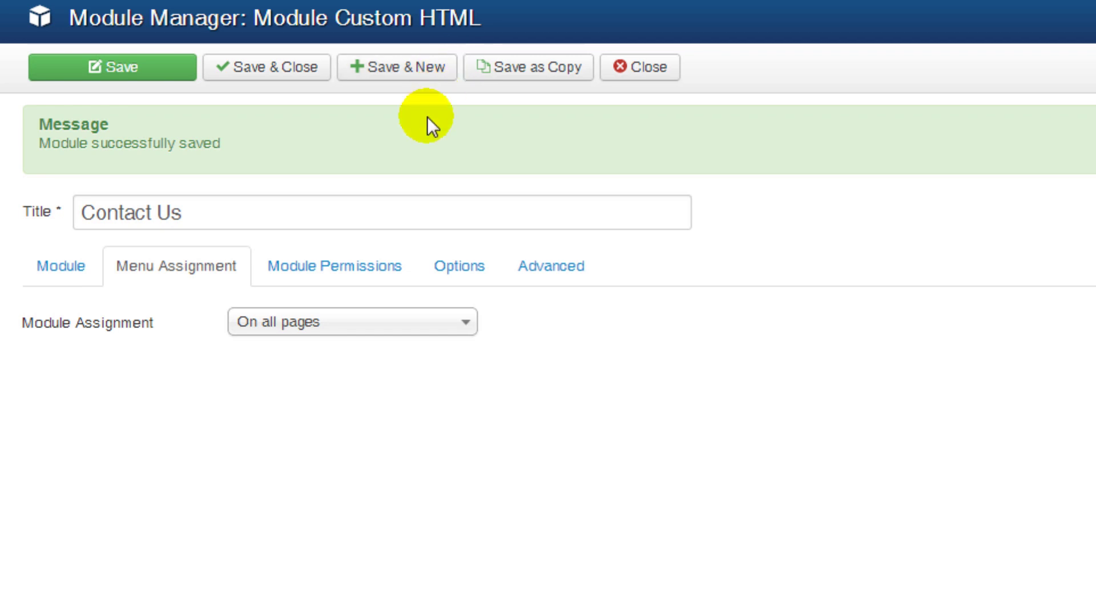
pyautogui.click(462, 323)
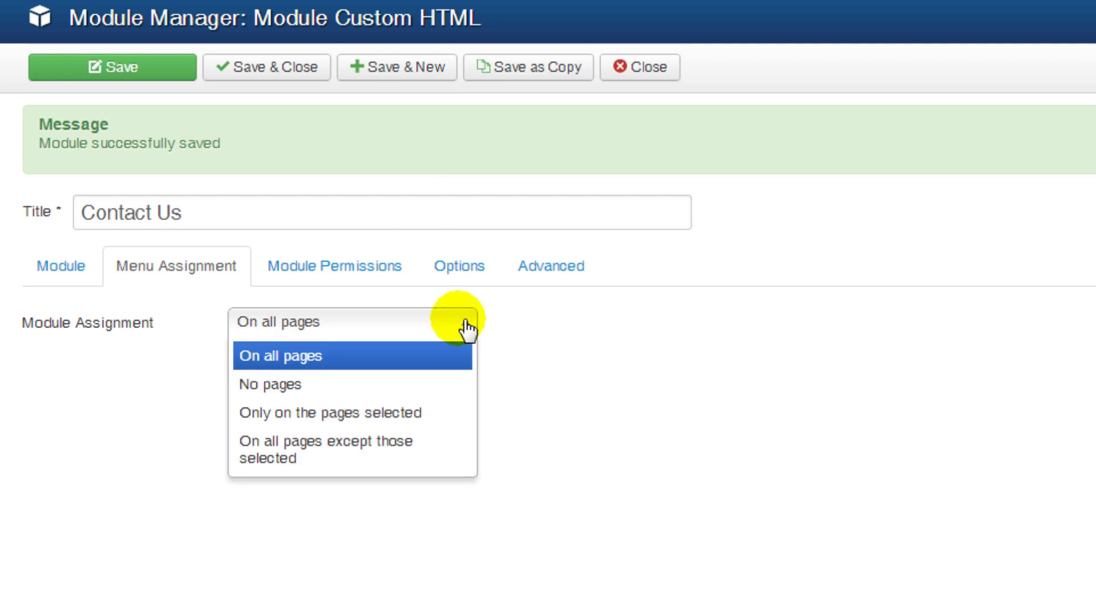
pyautogui.click(427, 413)
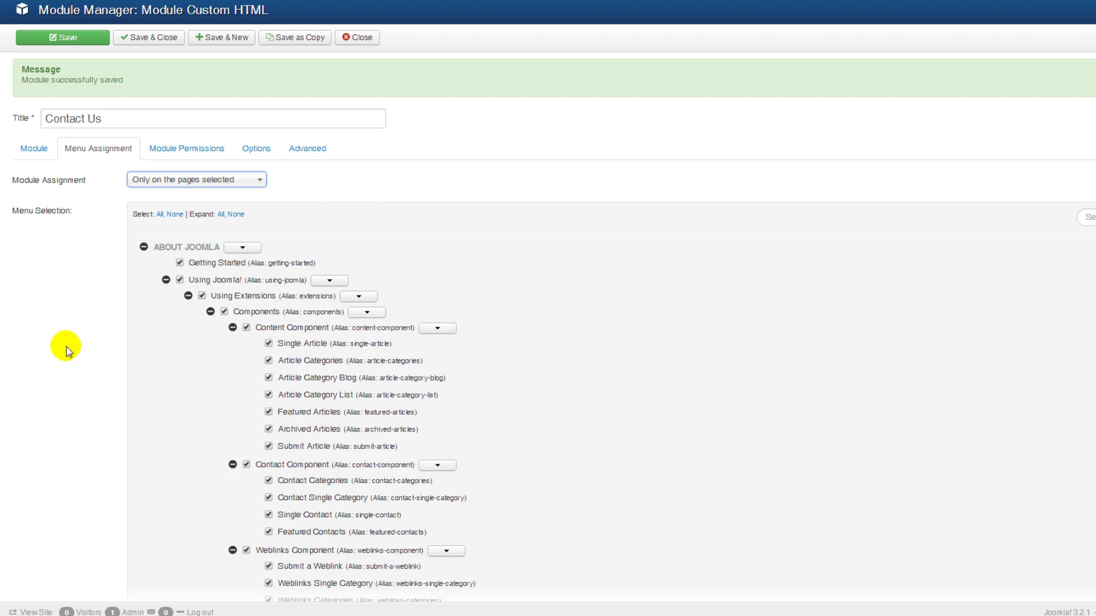
pyautogui.scroll(-8, 66, 347)
pyautogui.scroll(-8, 66, 347)
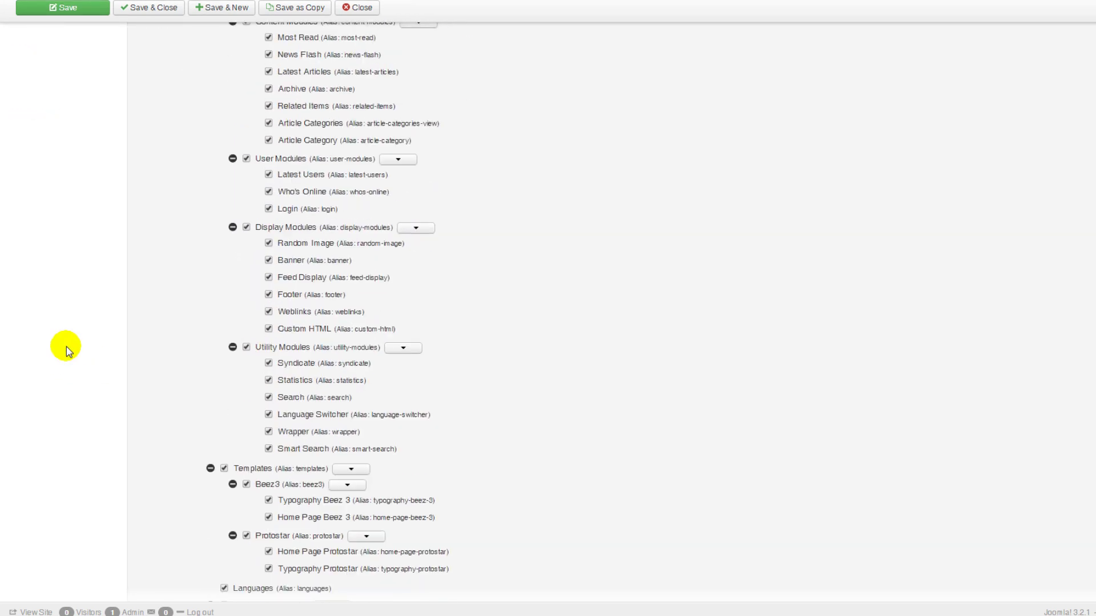
pyautogui.scroll(10, 67, 347)
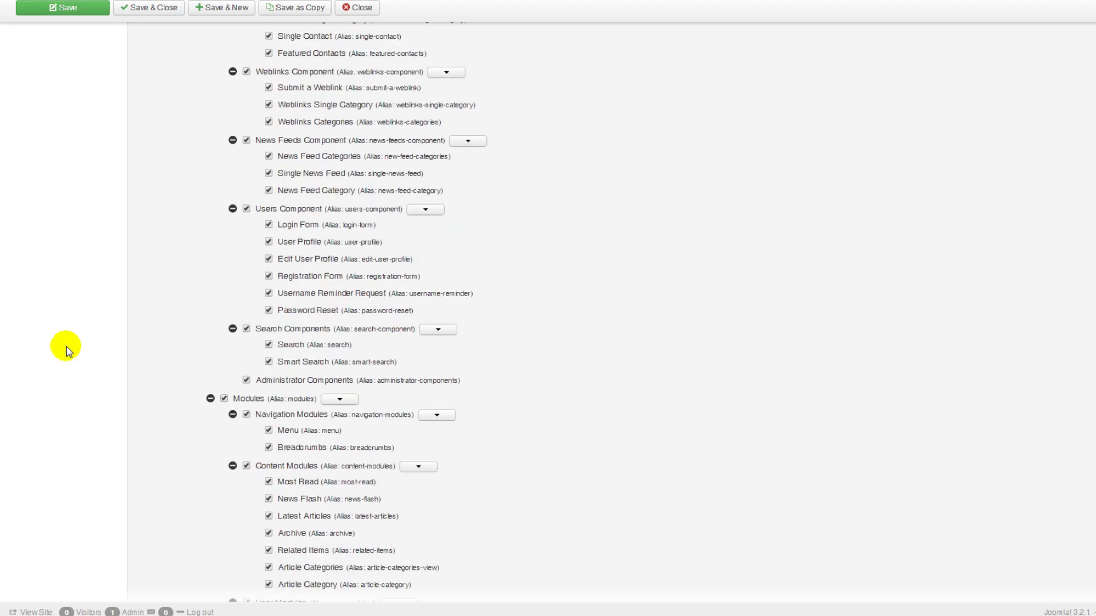
pyautogui.scroll(6, 66, 346)
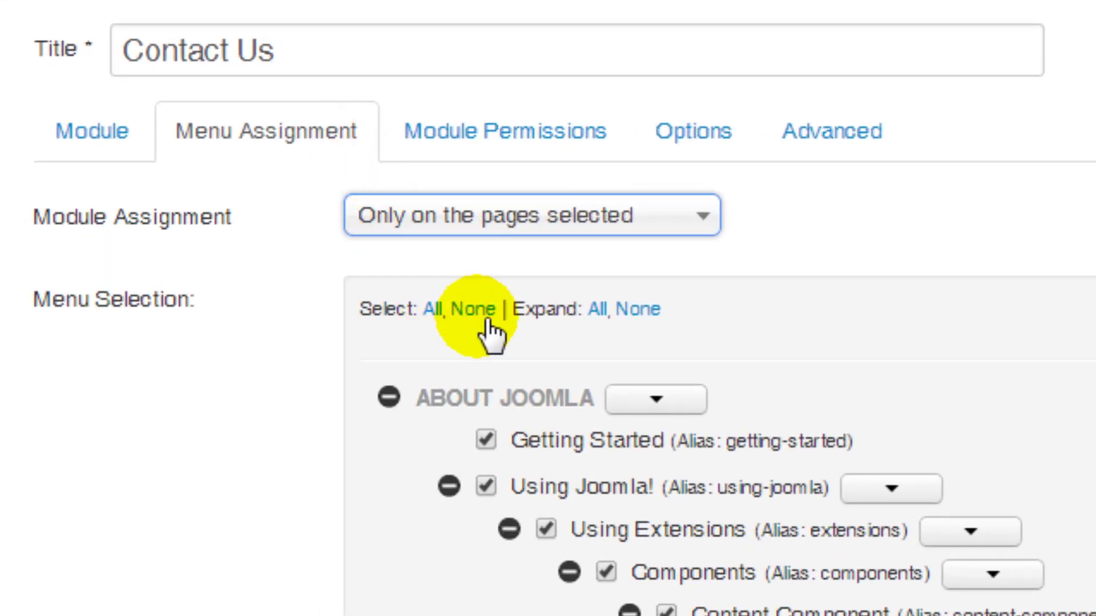
# - Clear and reselect all menu items, then collapse the tree to its top-level menus
pyautogui.click(486, 319)
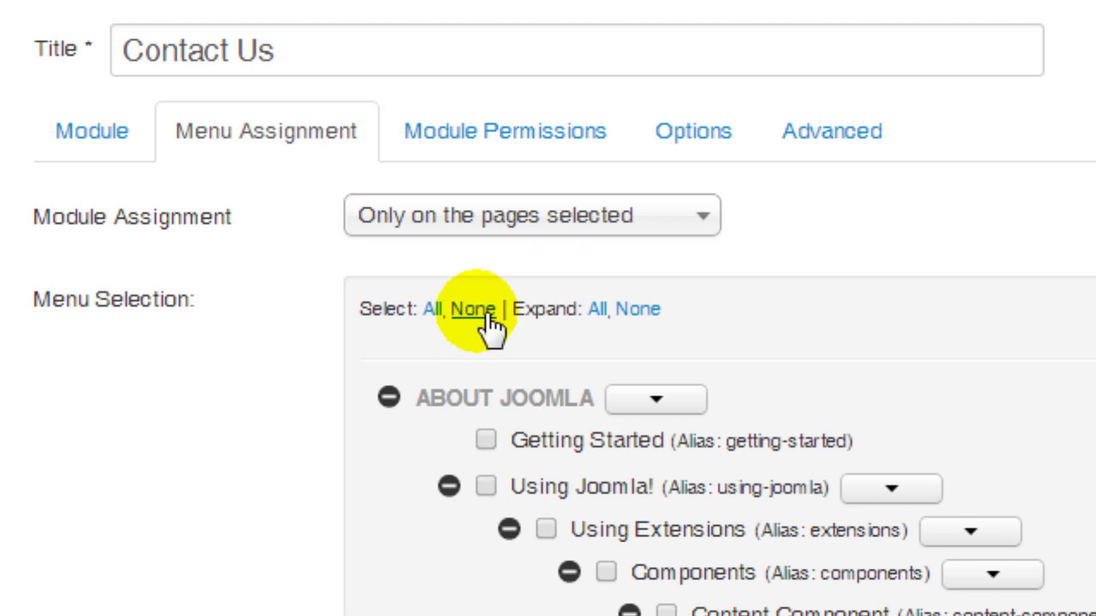
pyautogui.click(443, 314)
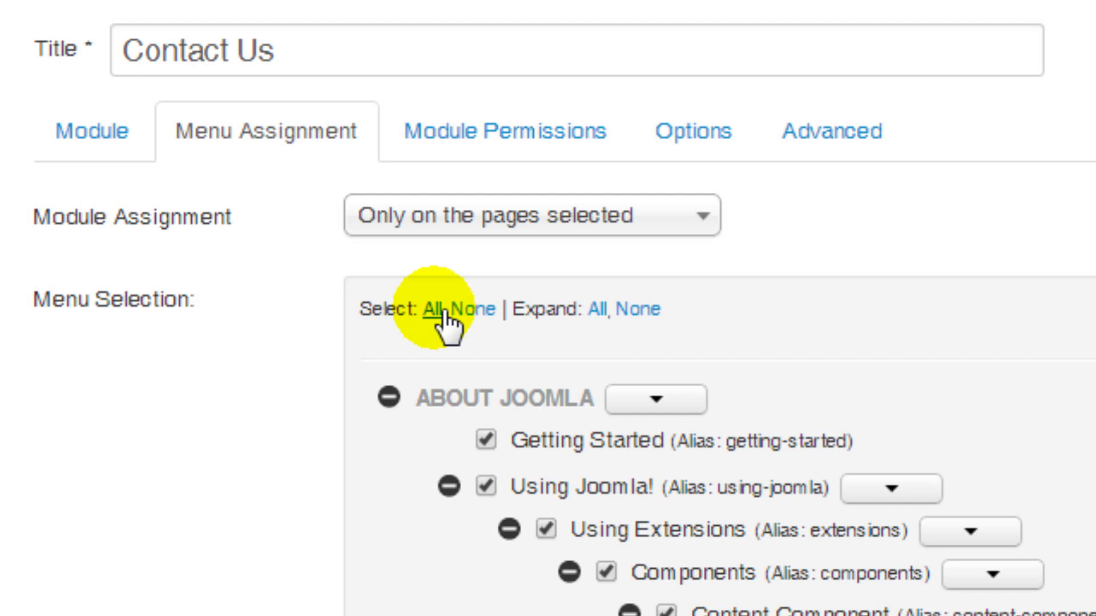
pyautogui.click(637, 308)
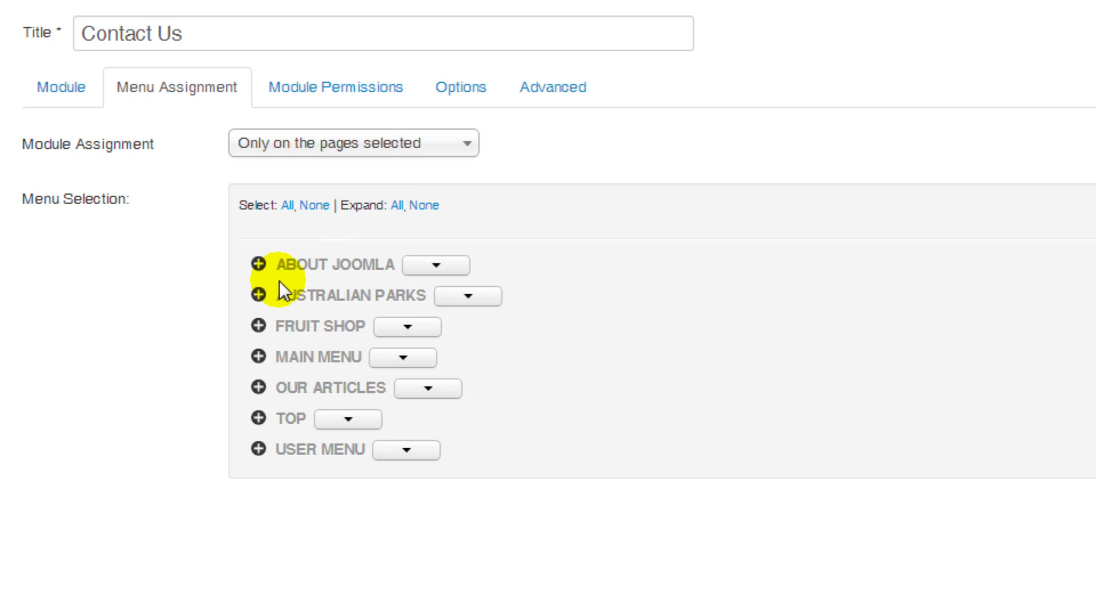
# - Assign Contact Us to only the Home and The Geography of Sydney menu items, then save
pyautogui.click(257, 356)
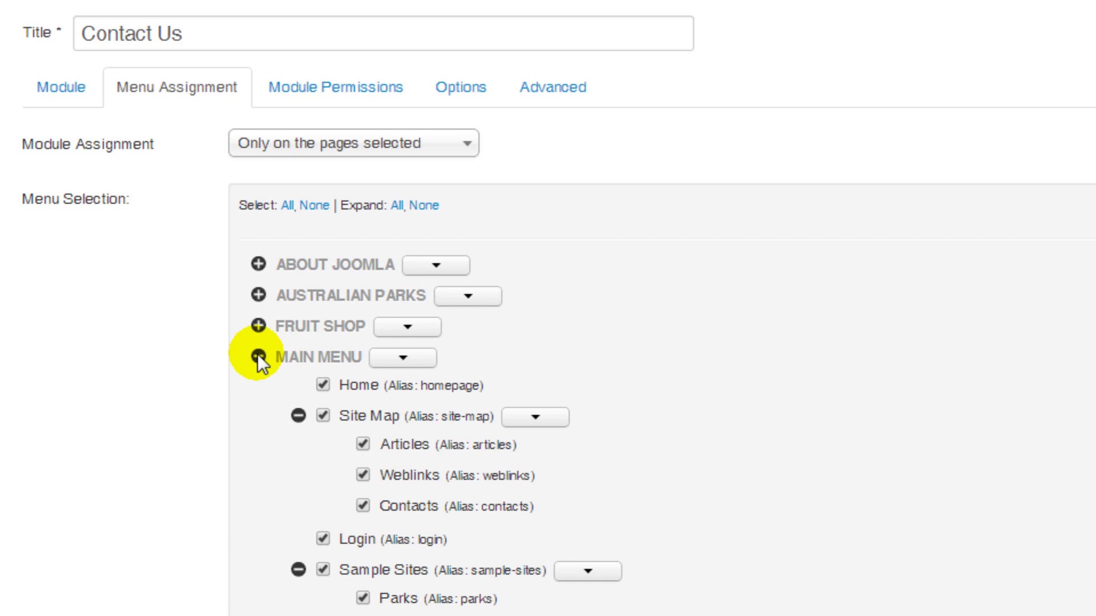
pyautogui.click(311, 206)
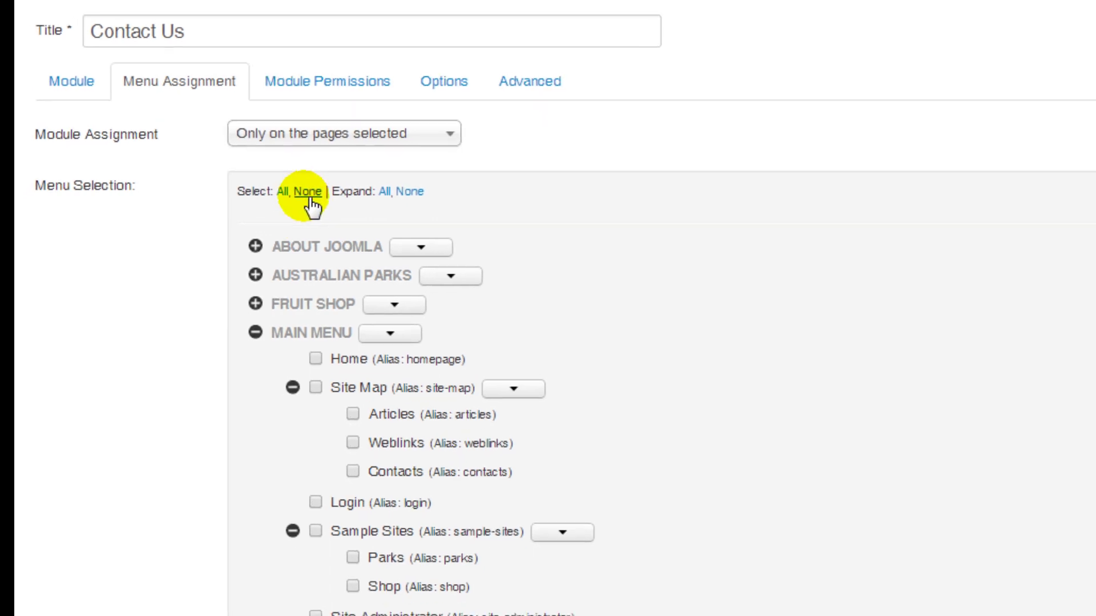
pyautogui.click(301, 307)
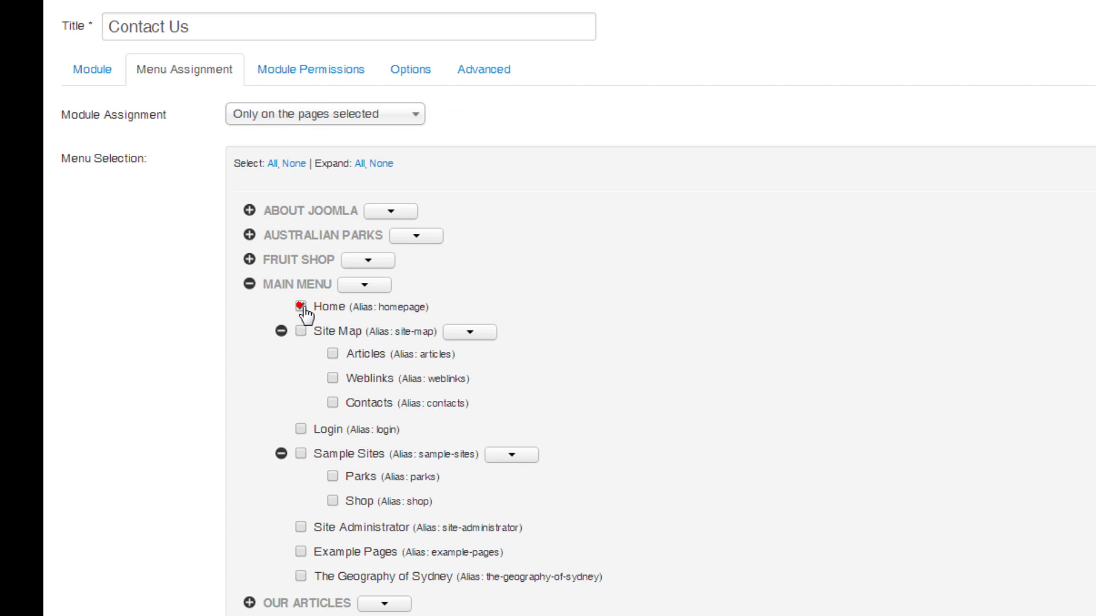
pyautogui.click(301, 577)
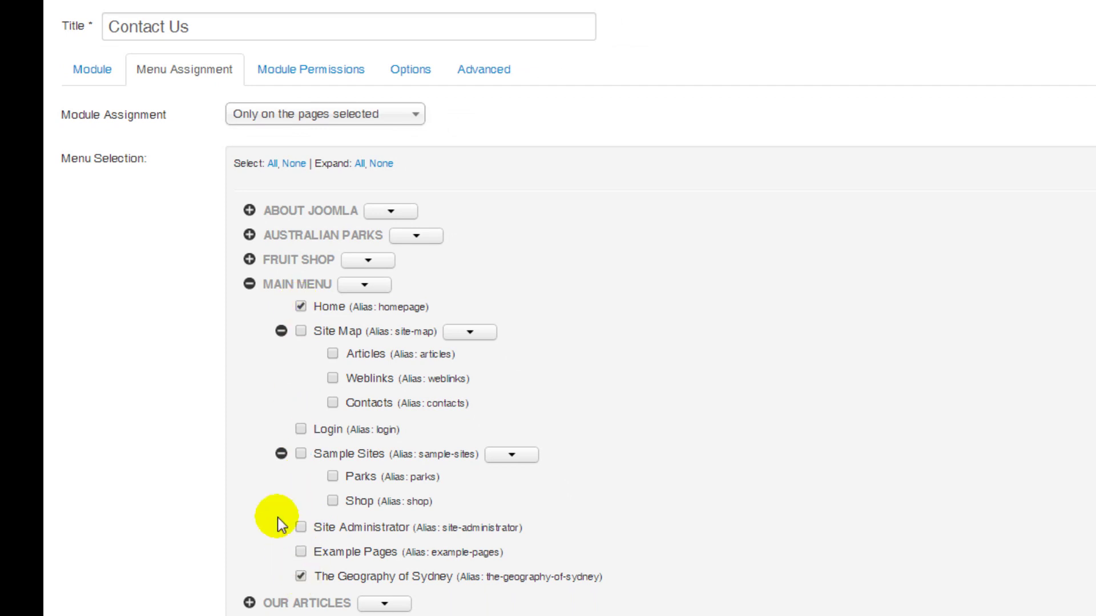
pyautogui.click(173, 51)
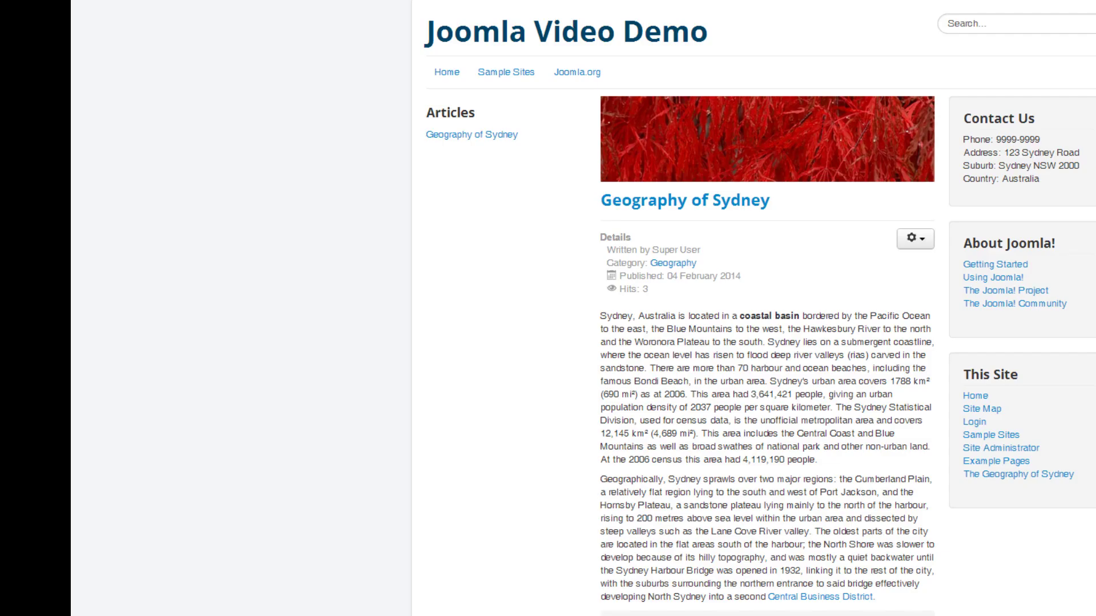
# - Visit Home, The Geography of Sydney and Site Map on the front end to check where Contact Us appears
pyautogui.click(446, 72)
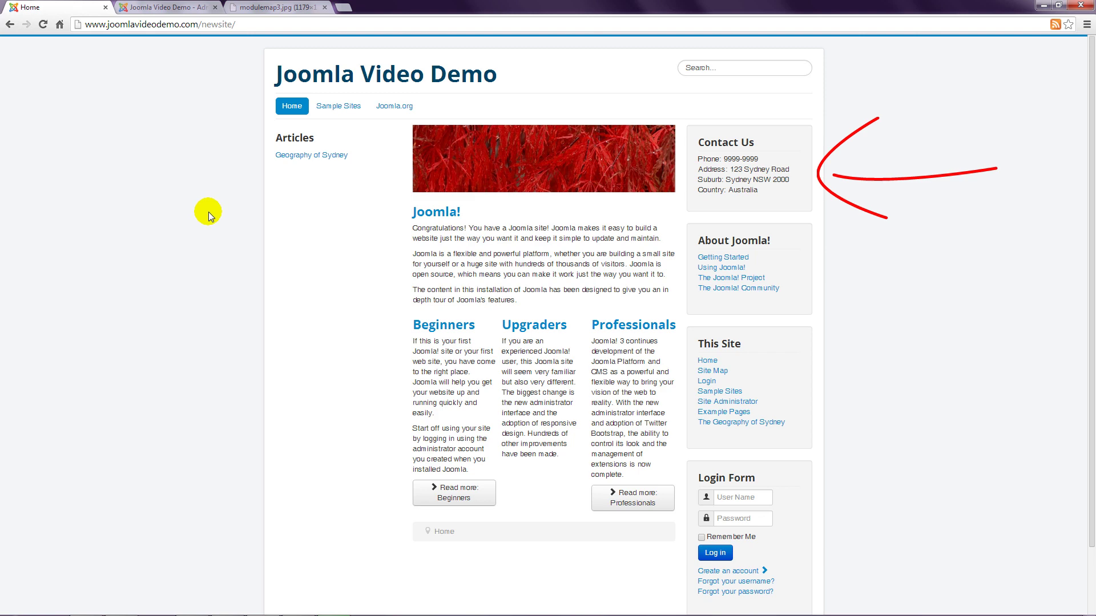
pyautogui.click(716, 422)
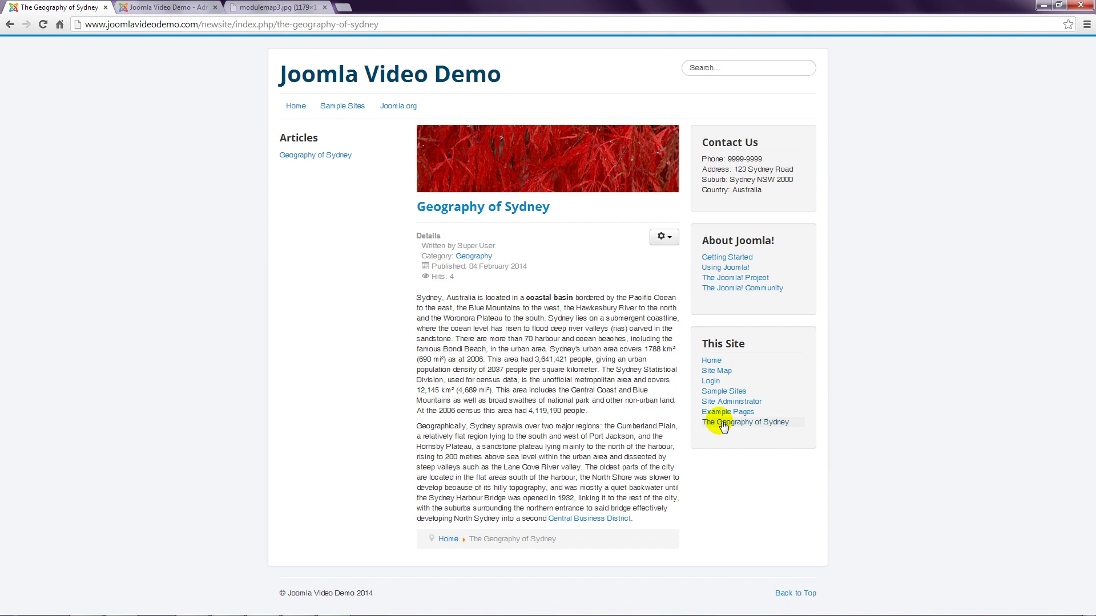
pyautogui.click(714, 370)
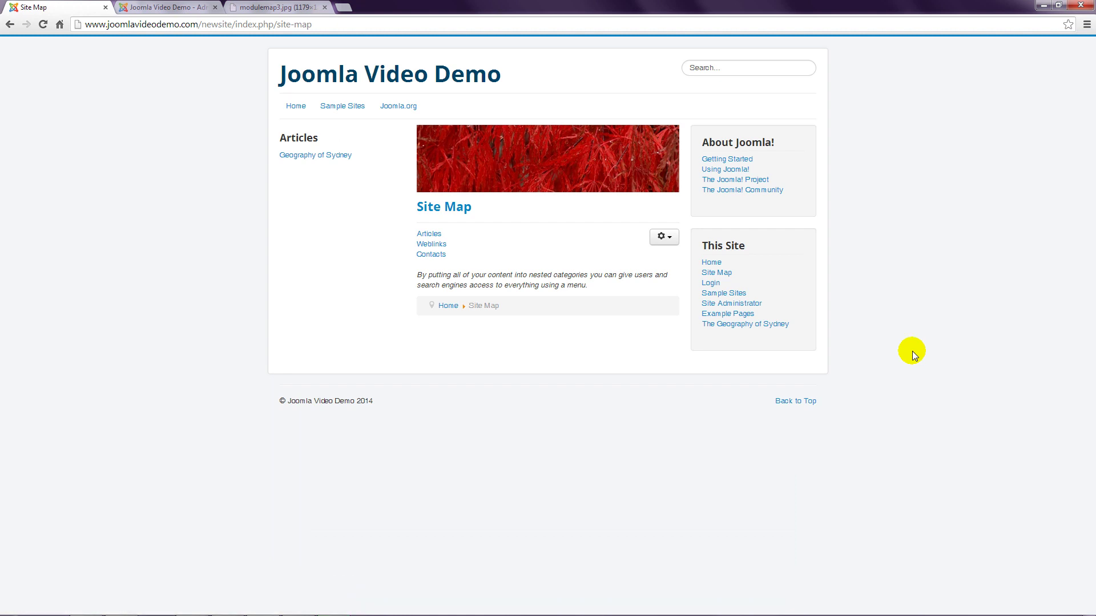
# - Filter the administrator's module list to position-7
pyautogui.click(177, 9)
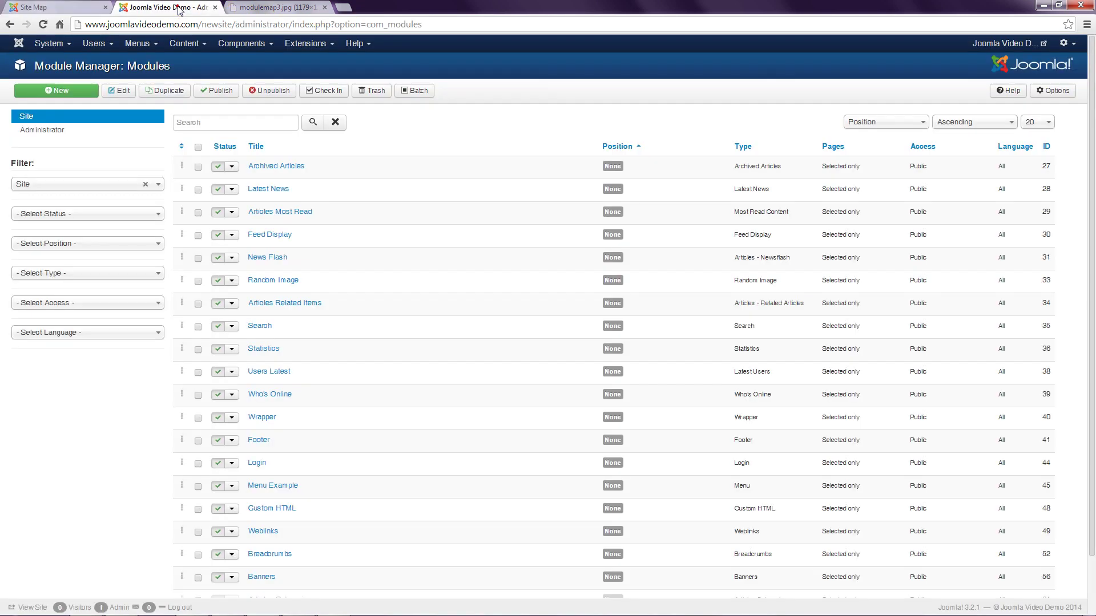
pyautogui.click(178, 9)
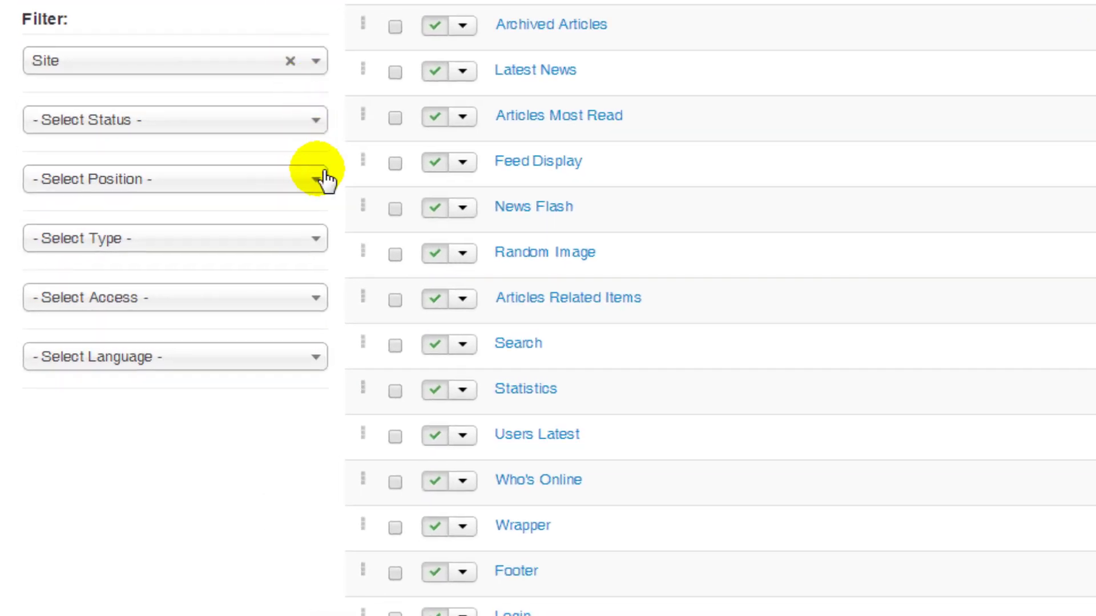
pyautogui.click(315, 178)
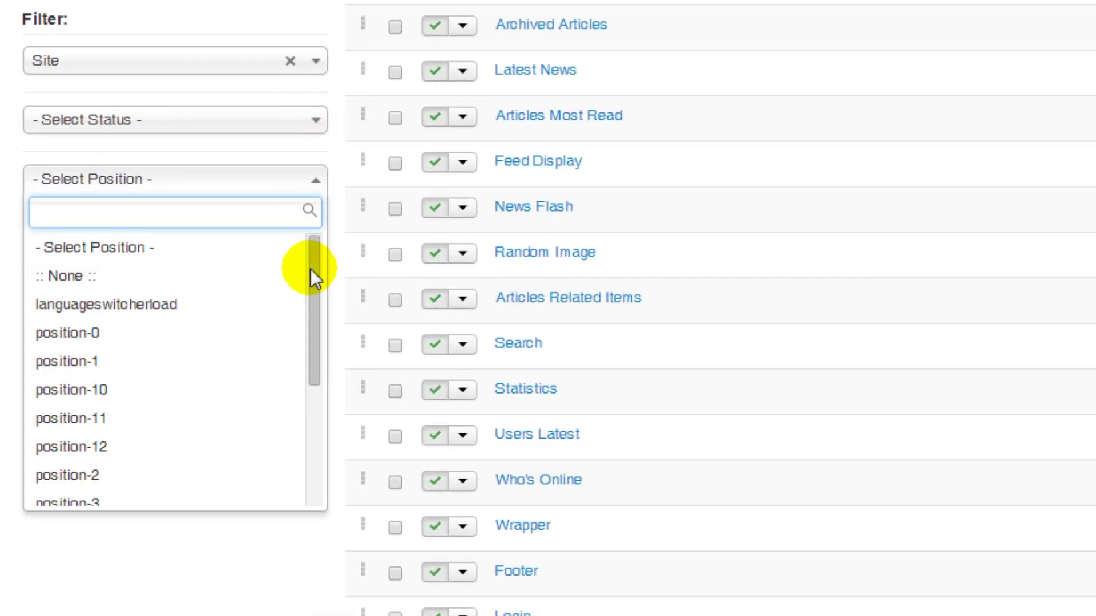
pyautogui.moveTo(310, 268); pyautogui.dragTo(308, 373)
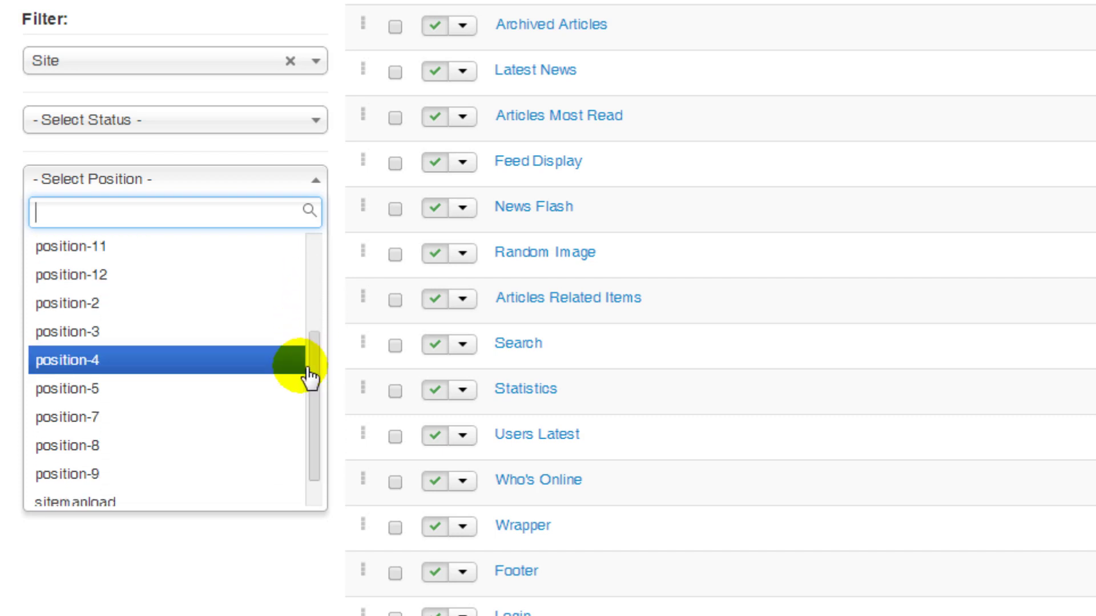
pyautogui.click(130, 411)
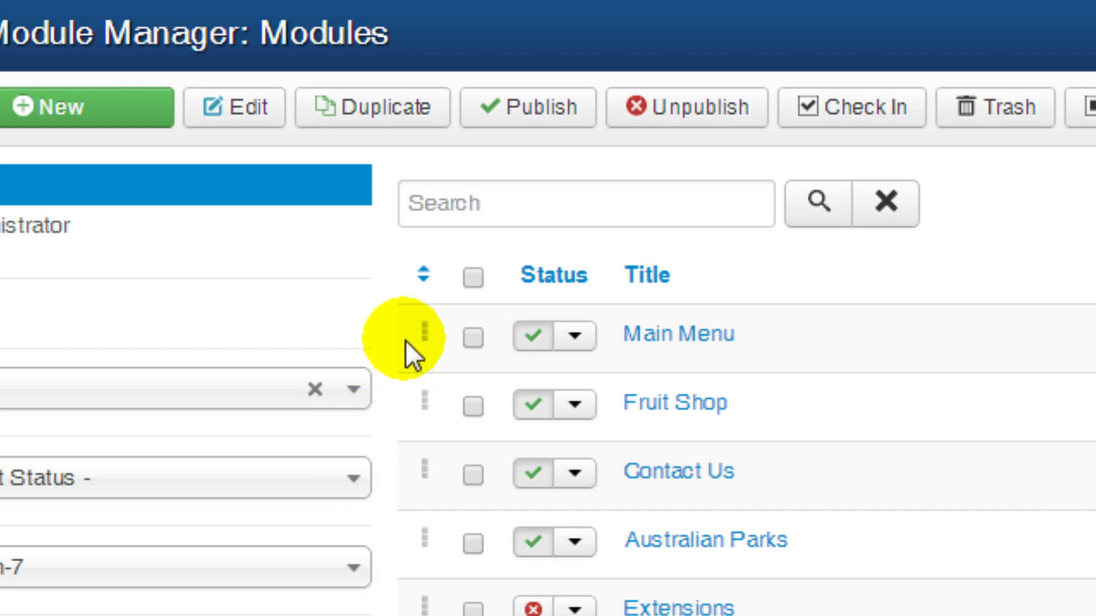
# - Sort position-7 modules by ordering and move Contact Us below Login Form to last
pyautogui.click(424, 275)
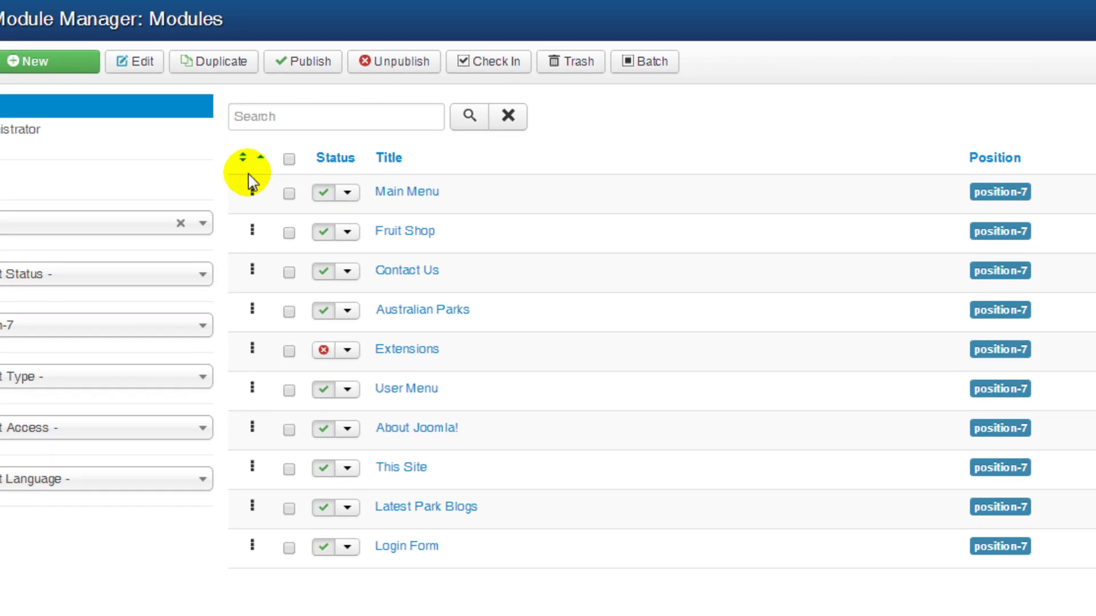
pyautogui.moveTo(263, 280); pyautogui.dragTo(263, 578)
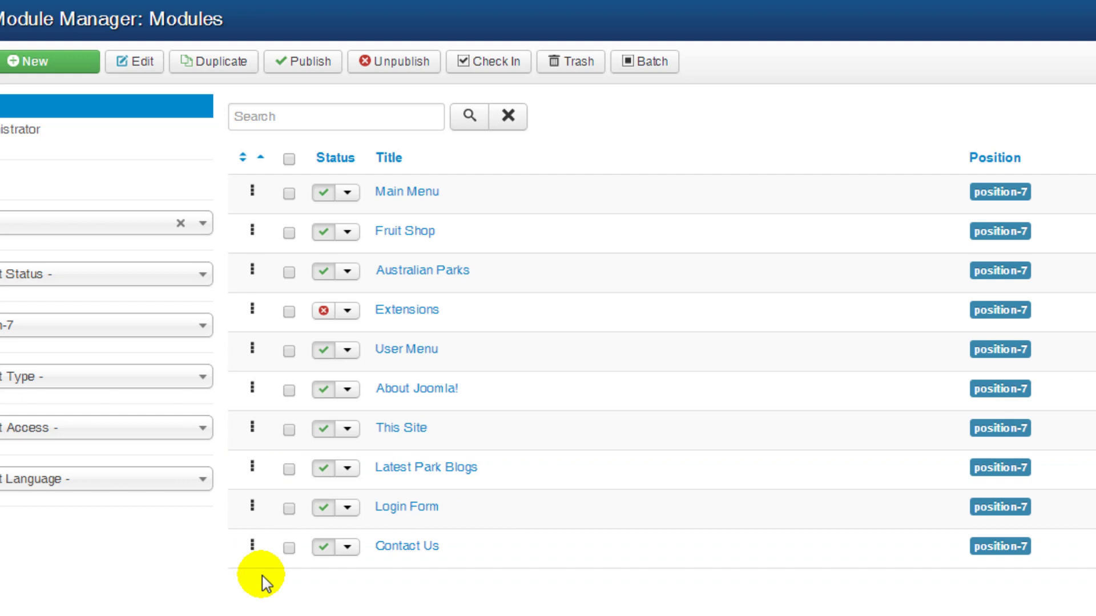
# - View the front-end Home page to confirm Contact Us sits at the bottom of the right column
pyautogui.click(68, 7)
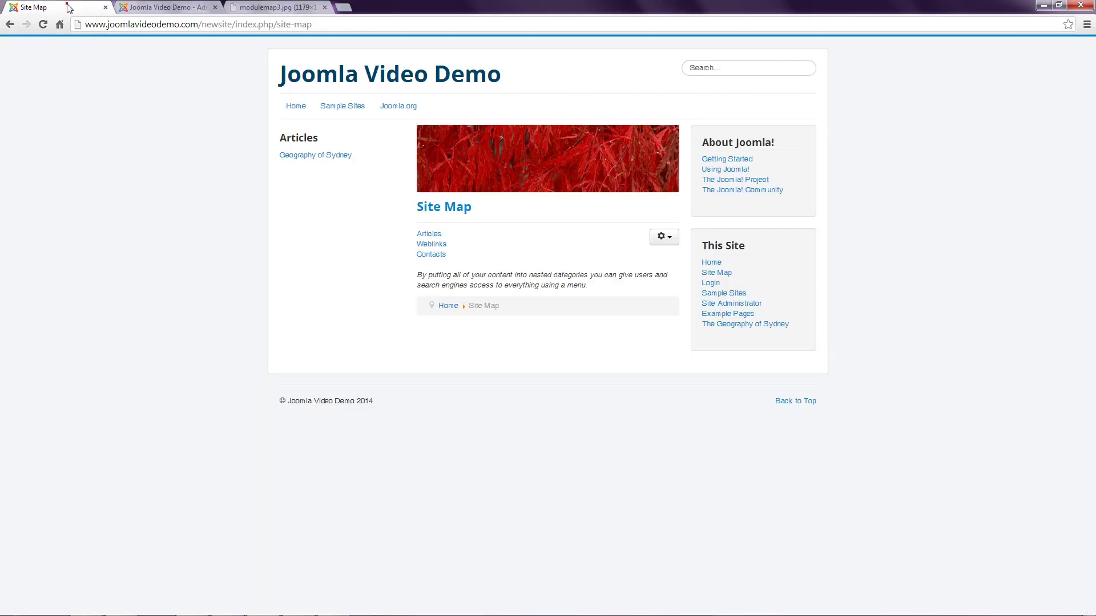
pyautogui.click(294, 106)
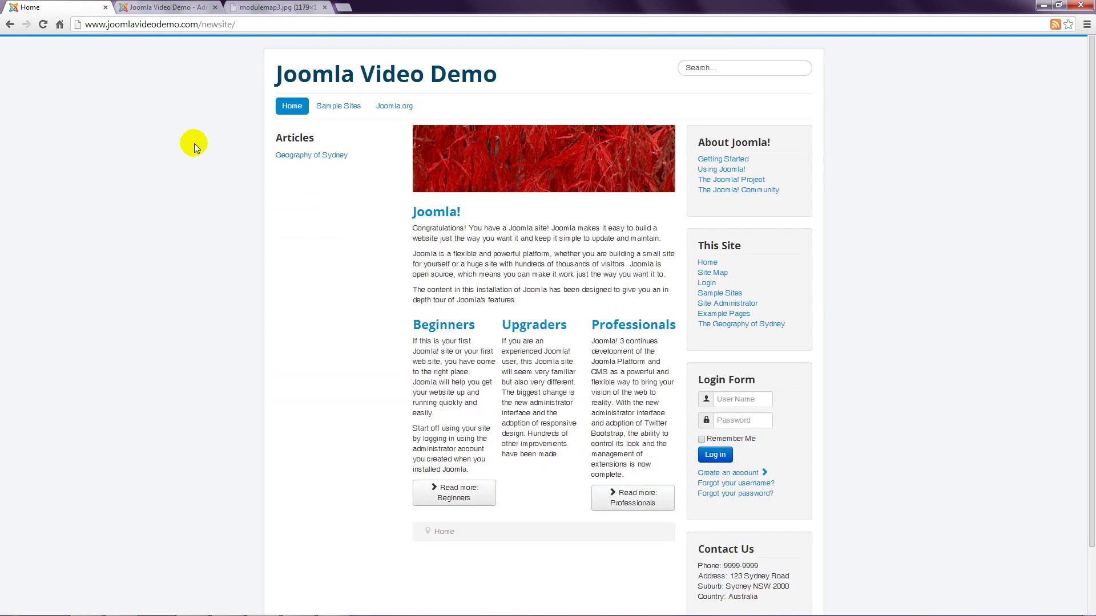
pyautogui.scroll(-2, 194, 143)
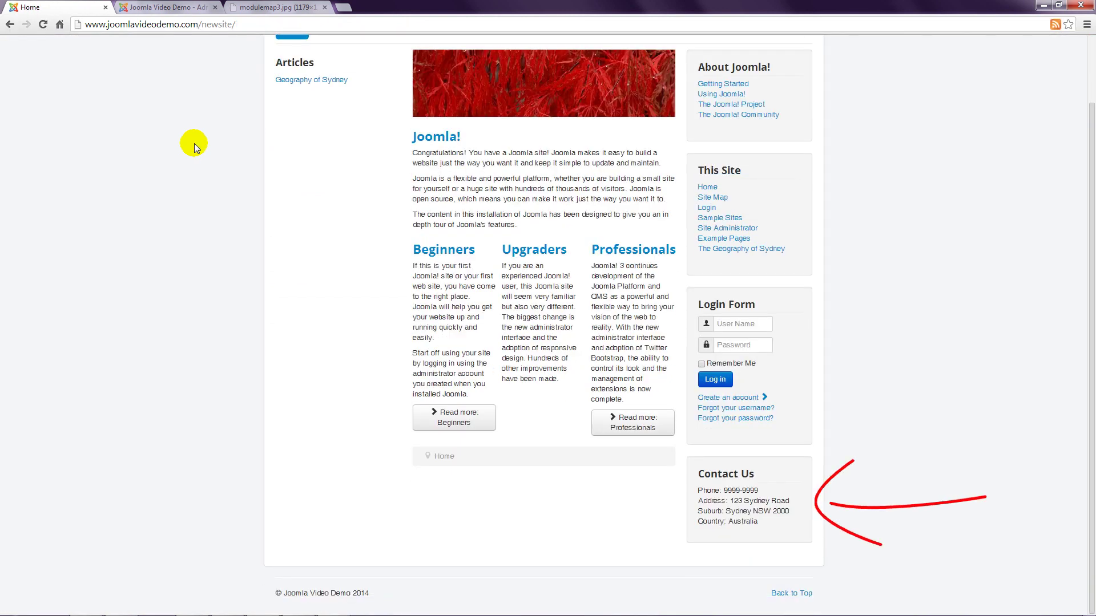